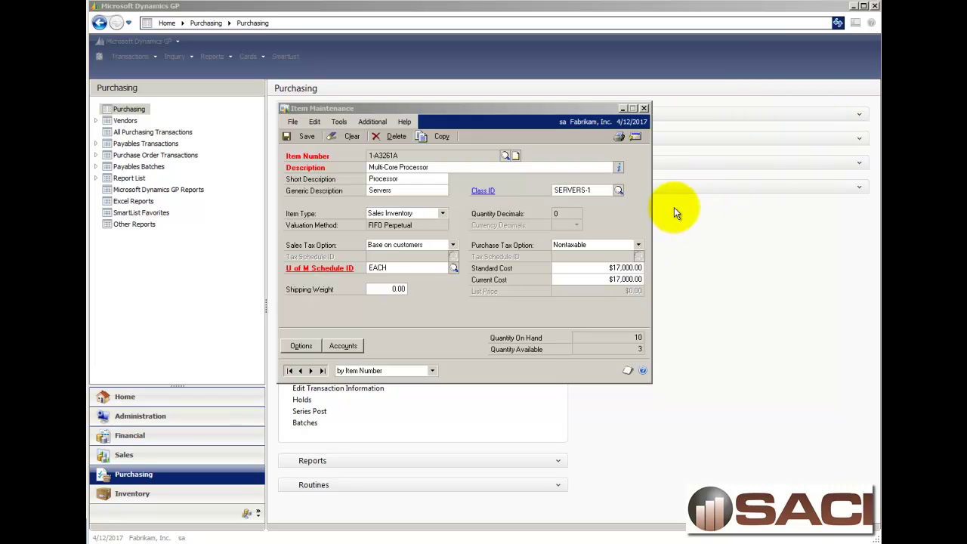
# Step: Check the cost variance revaluation setting in the item's SERVERS-1 class, saving and closing the class and saving the item record
pyautogui.click(483, 190)
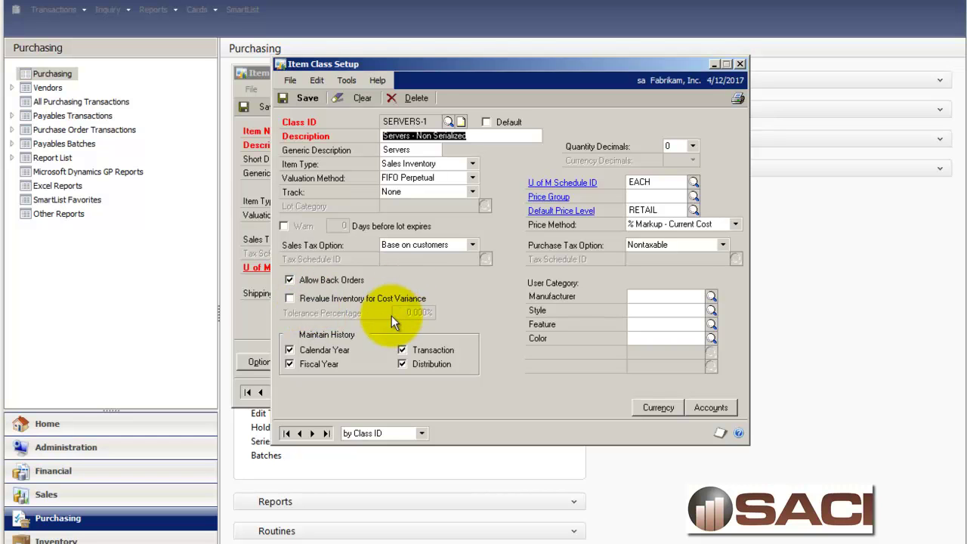
pyautogui.click(297, 99)
pyautogui.click(740, 64)
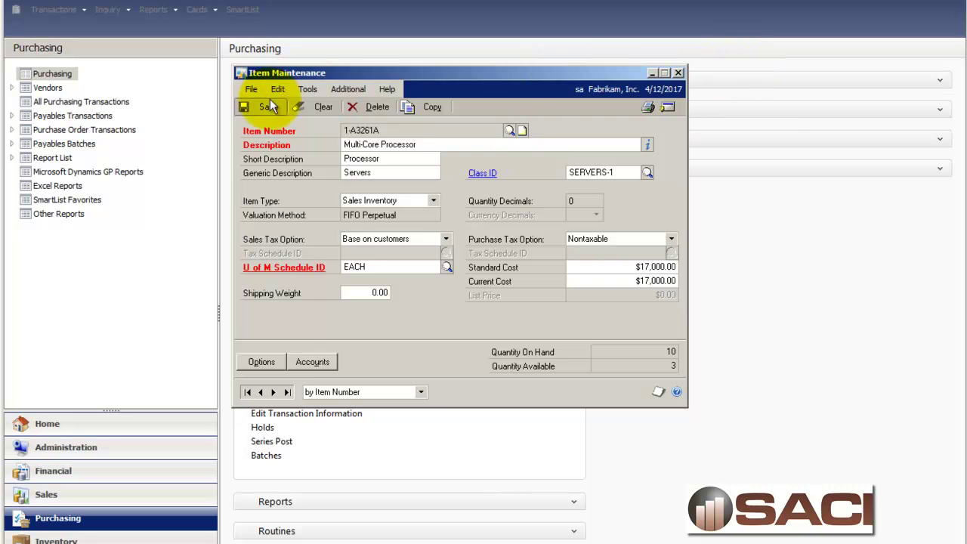
pyautogui.click(260, 106)
pyautogui.click(653, 73)
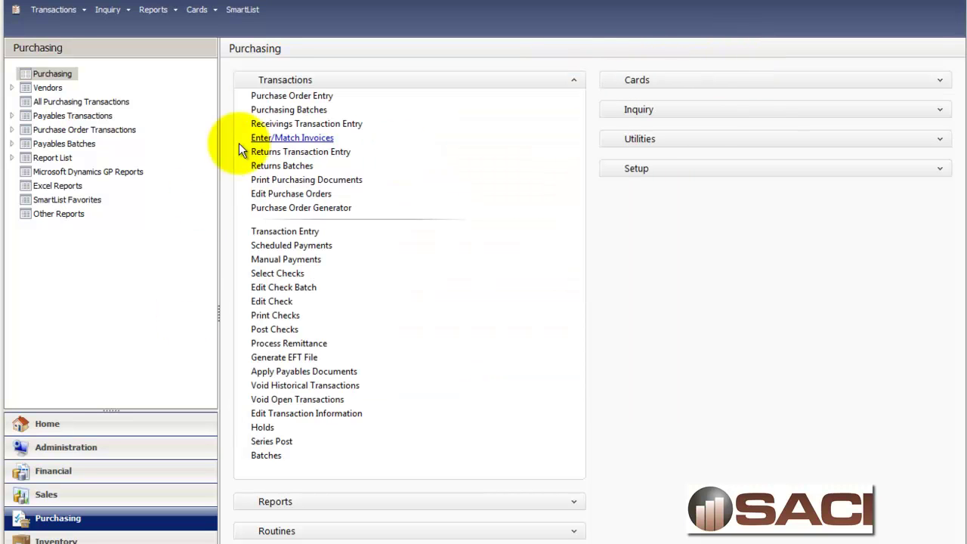
# Step: Start a new Standard purchase order for vendor ADVANCED0001, keeping the default date and currency
pyautogui.click(294, 96)
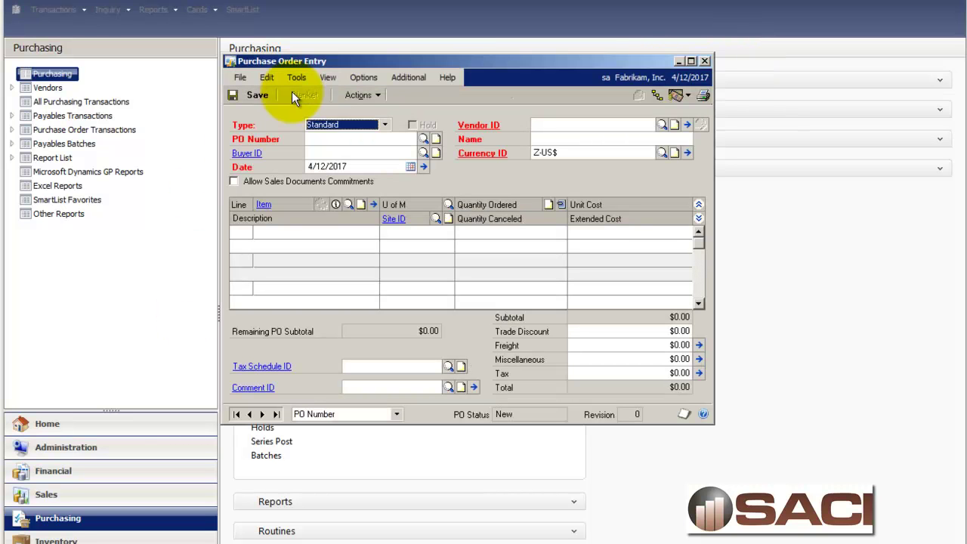
pyautogui.press('Tab')
pyautogui.press('Tab')
pyautogui.press('Tab')
pyautogui.press('Tab')
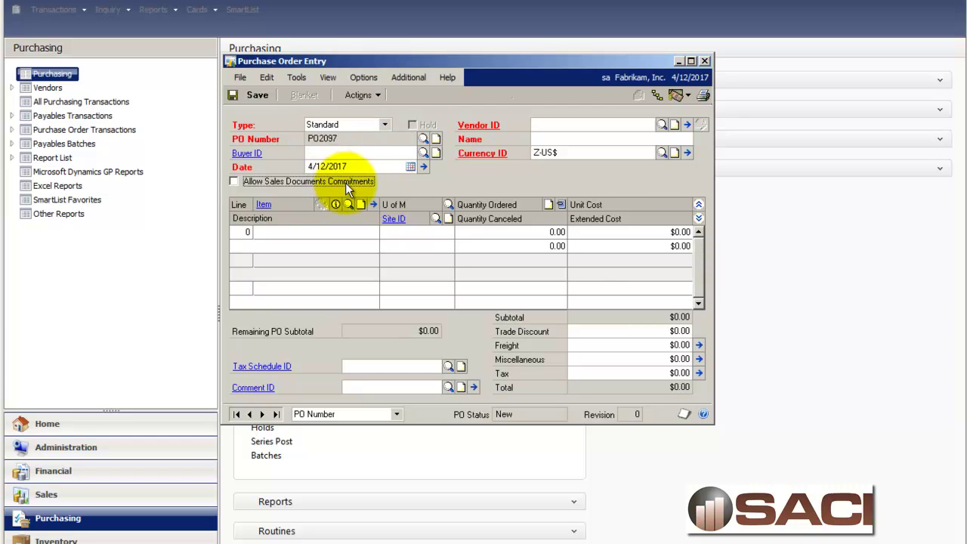
pyautogui.press('Tab')
pyautogui.write('AD')
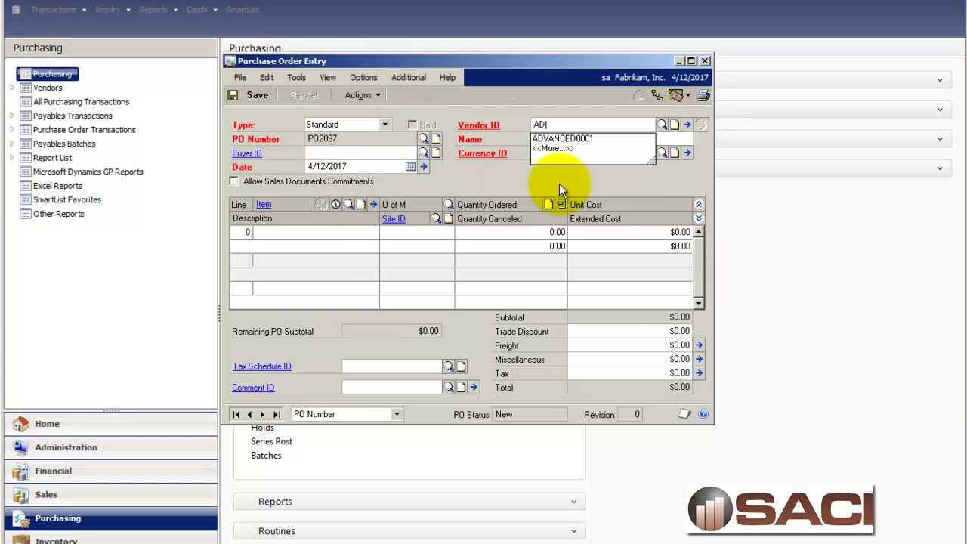
pyautogui.press('Down')
pyautogui.press('Tab')
pyautogui.press('Tab')
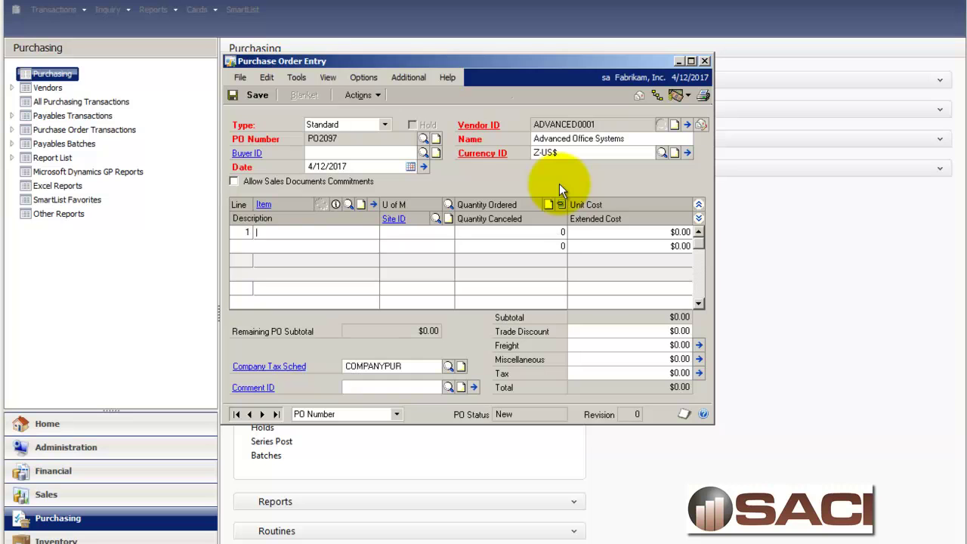
# Step: Add a purchase order line for item 1-A3261A with unit Each, quantity 1, unit cost $17,000.00 and site WAREHOUSE
pyautogui.hotkey('ctrl', 'q')
pyautogui.press('Return')
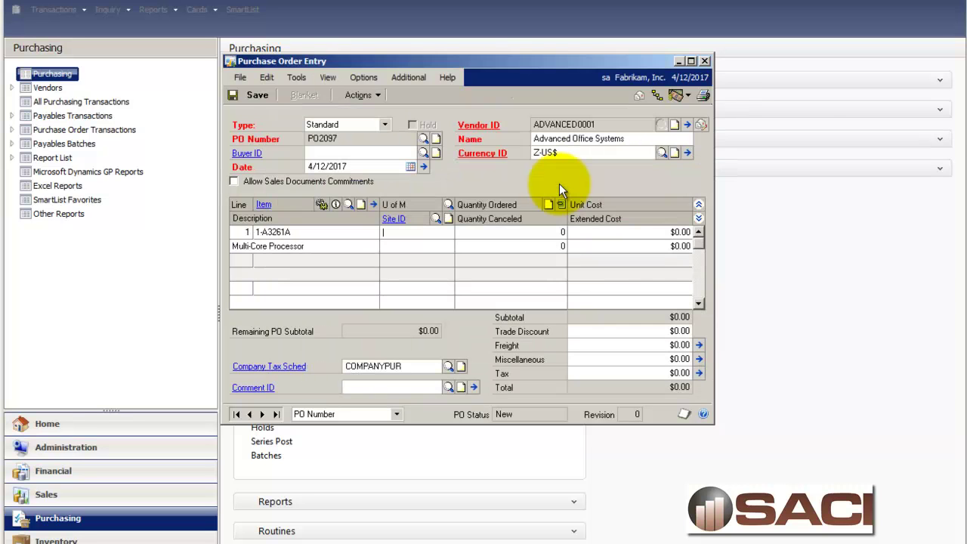
pyautogui.hotkey('ctrl', 'q')
pyautogui.press('Return')
pyautogui.press('Tab')
pyautogui.write('1')
pyautogui.press('Tab')
pyautogui.write('17000')
pyautogui.press('Tab')
pyautogui.press('Tab')
pyautogui.write('WAREHOUSE')
pyautogui.press('Tab')
pyautogui.press('Tab')
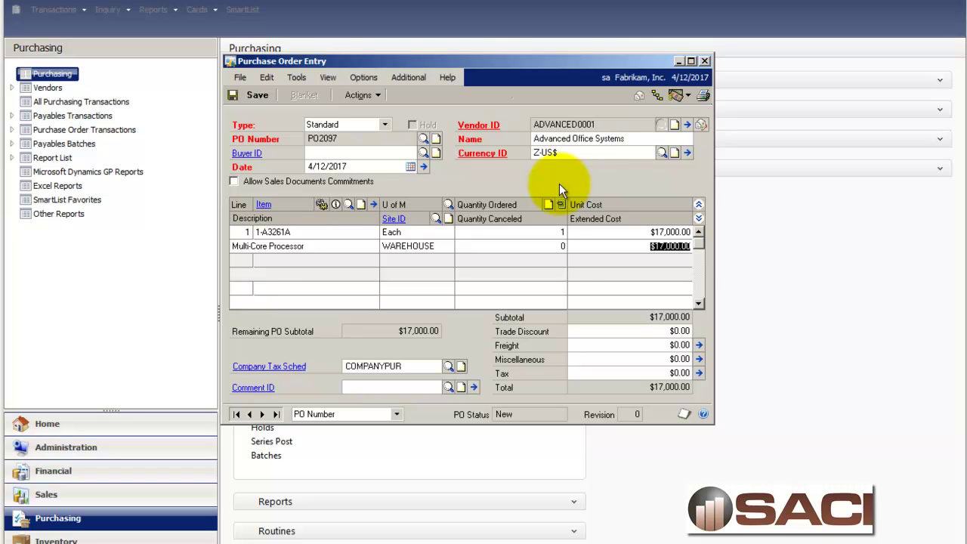
pyautogui.press('Tab')
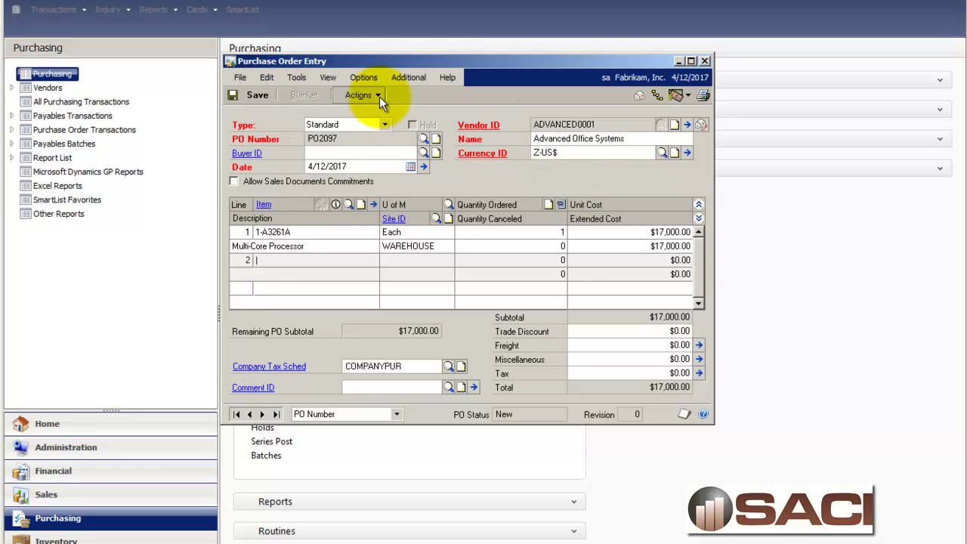
# Step: Receive the Multi-Core Processor line of the new purchase order into a shipment receipt
pyautogui.click(379, 97)
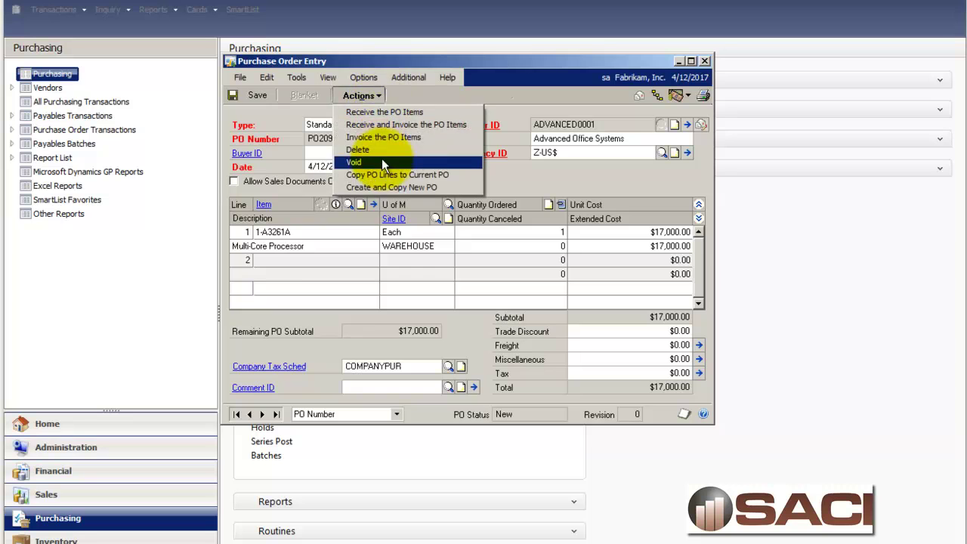
pyautogui.click(380, 110)
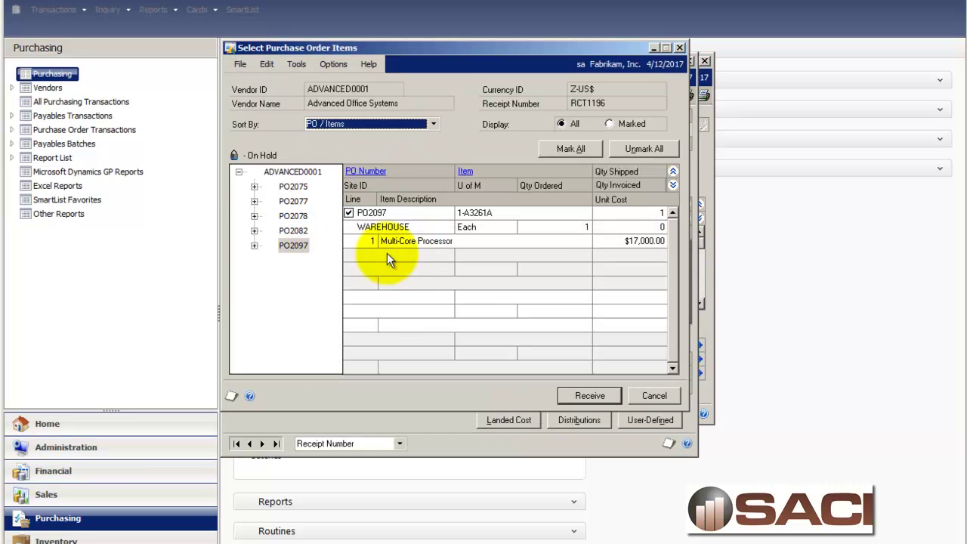
pyautogui.click(579, 397)
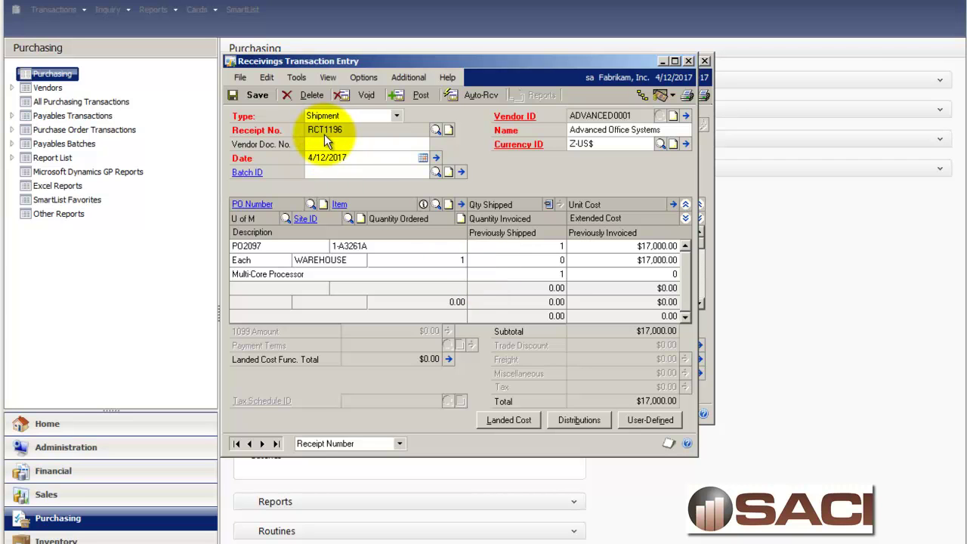
# Step: Review the shipment receipt's account distributions with the account descriptions expanded
pyautogui.click(582, 418)
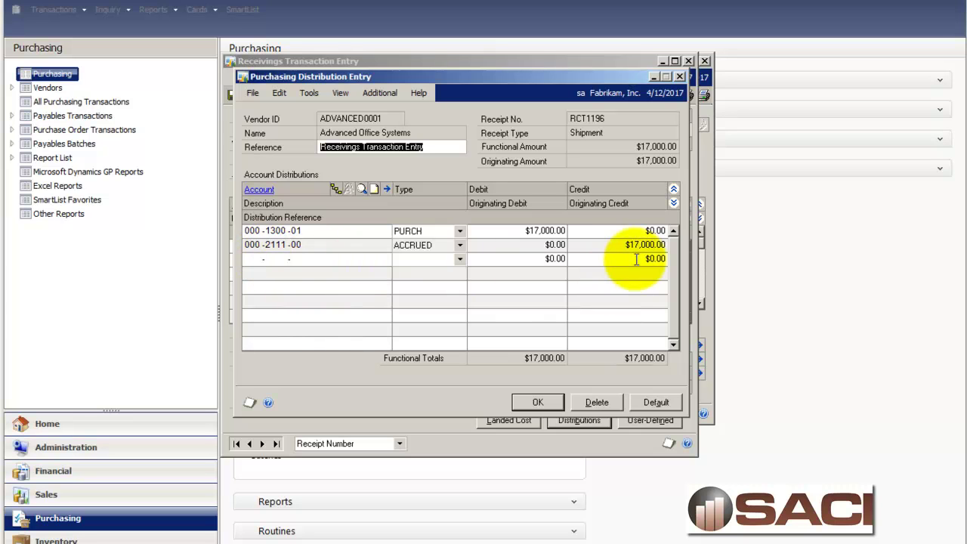
pyautogui.click(673, 203)
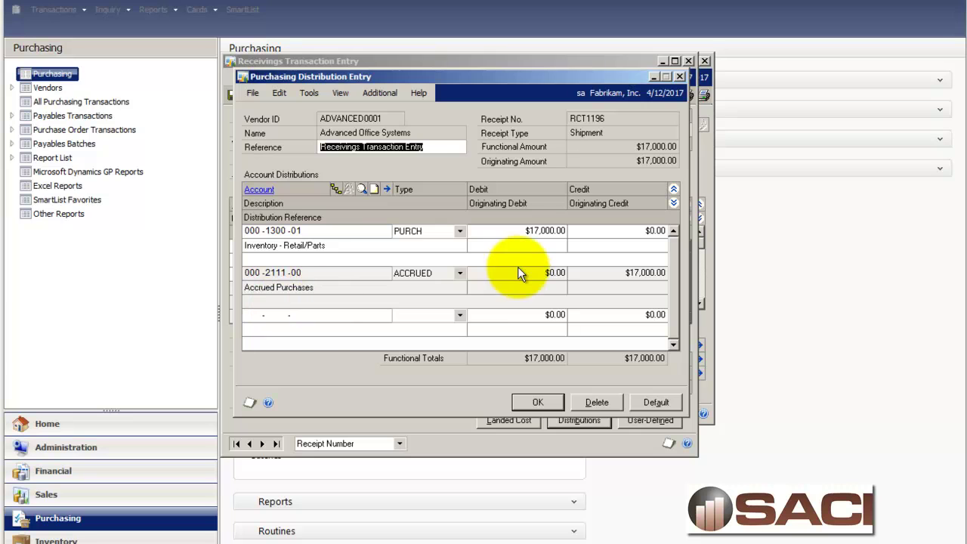
pyautogui.click(536, 403)
# Step: Post the shipment receipt, dismiss the posting reports and close the purchase order entry window
pyautogui.click(422, 96)
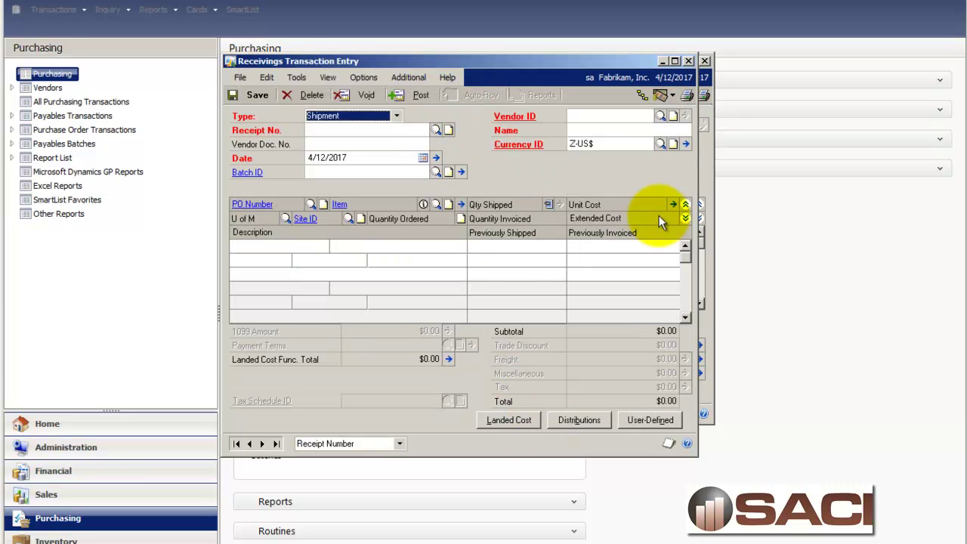
pyautogui.click(595, 394)
pyautogui.click(595, 393)
pyautogui.click(594, 393)
pyautogui.click(594, 393)
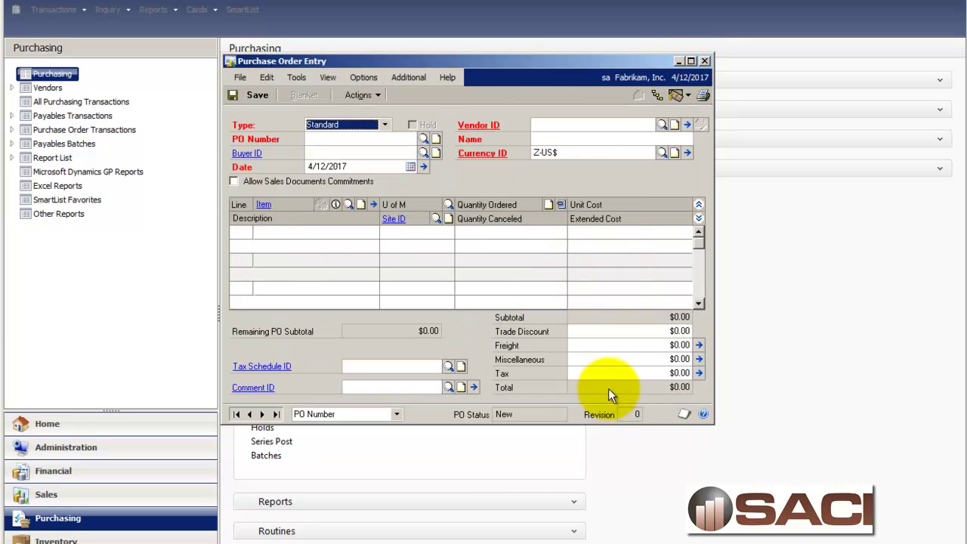
pyautogui.click(704, 61)
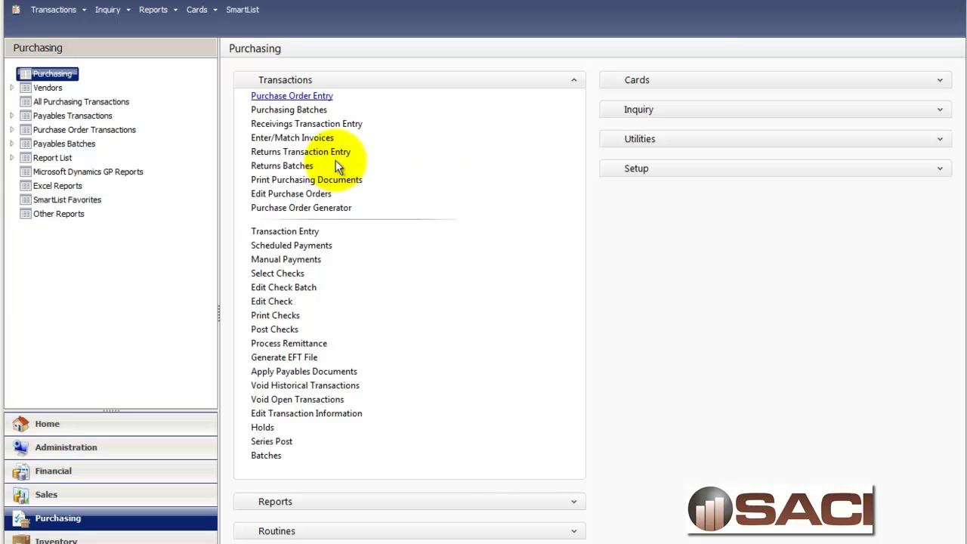
# Step: Start a purchasing invoice with vendor document number 1245 for vendor ADVANCED0001
pyautogui.click(294, 137)
pyautogui.click(402, 120)
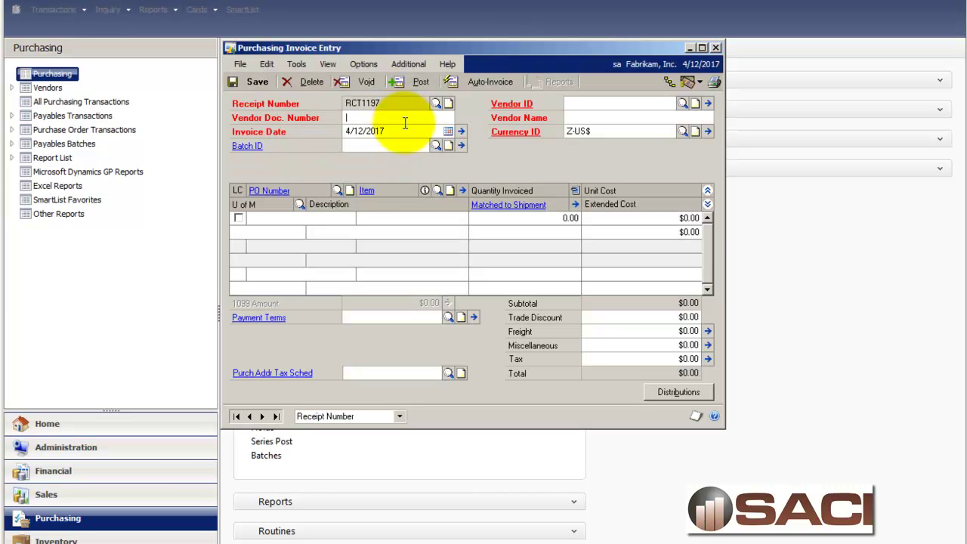
pyautogui.write('1245')
pyautogui.press('Tab')
pyautogui.click(572, 105)
pyautogui.write('AD')
pyautogui.press('Down')
pyautogui.press('Tab')
pyautogui.press('Tab')
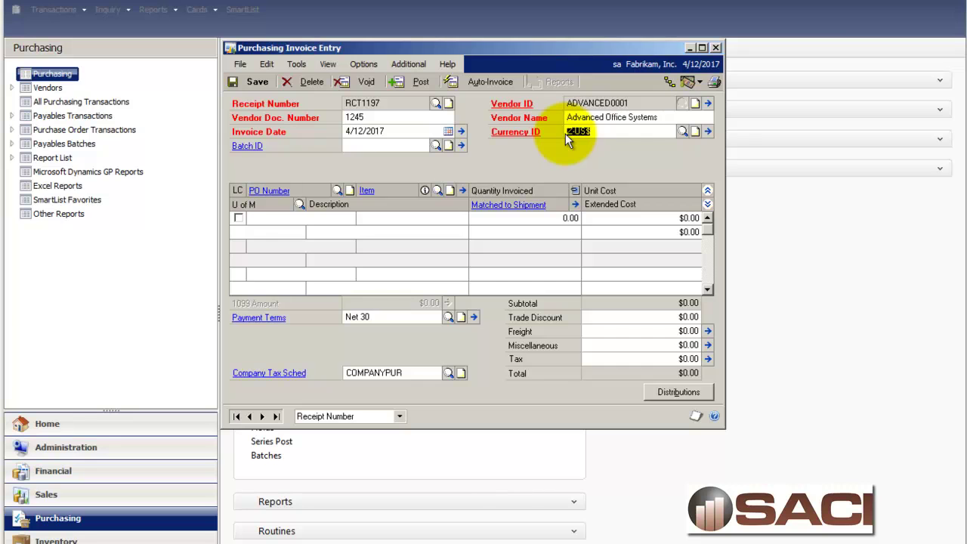
# Step: Auto-invoice the received Multi-Core Processor line from the new purchase order
pyautogui.click(481, 82)
pyautogui.click(295, 231)
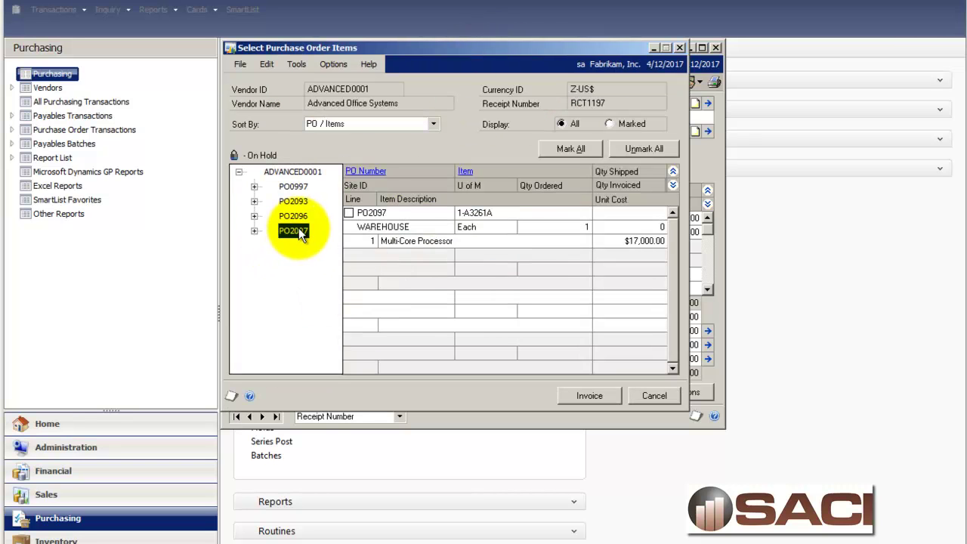
pyautogui.click(348, 212)
pyautogui.click(581, 395)
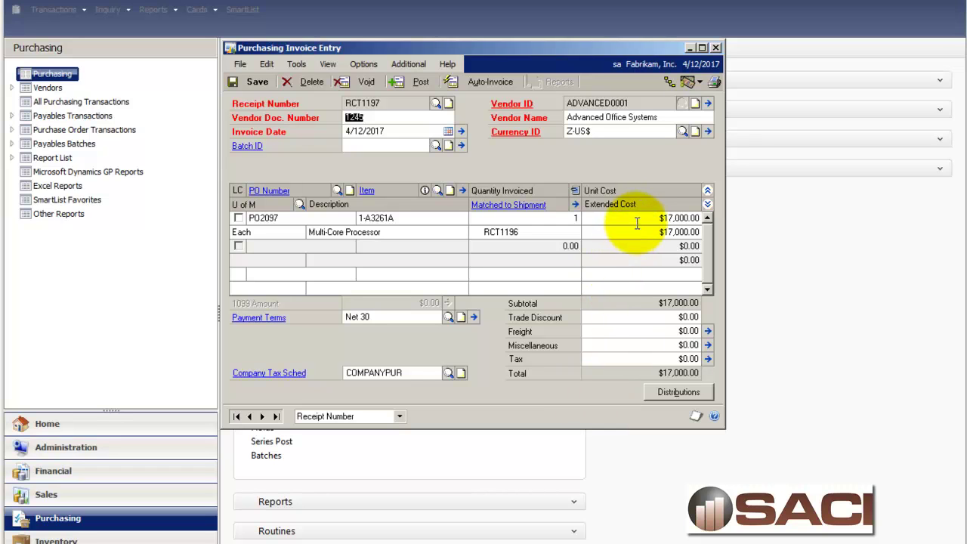
# Step: Set the invoice line's unit cost to $17,500.00 and accept the cost difference from the matched shipment
pyautogui.click(637, 220)
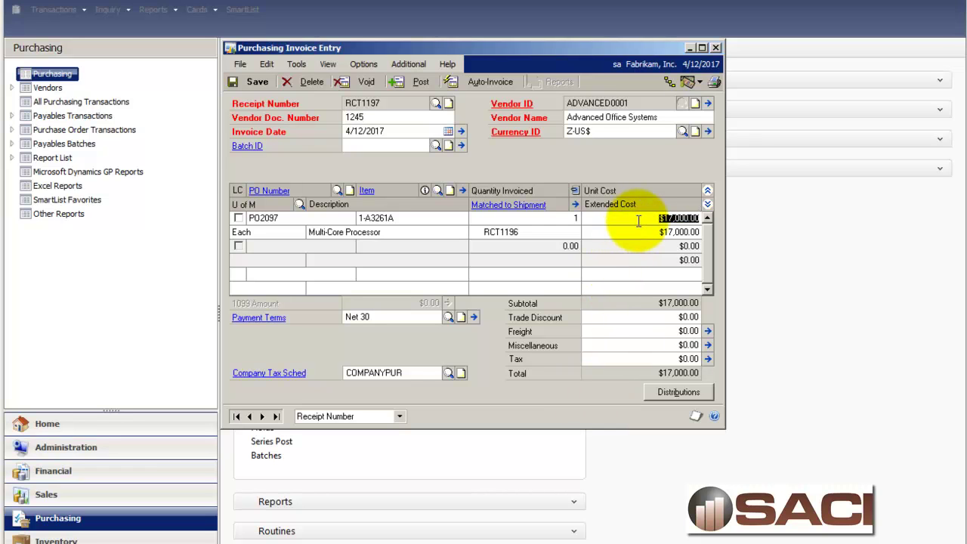
pyautogui.write('17500')
pyautogui.press('Tab')
pyautogui.press('Tab')
pyautogui.press('Tab')
pyautogui.press('Tab')
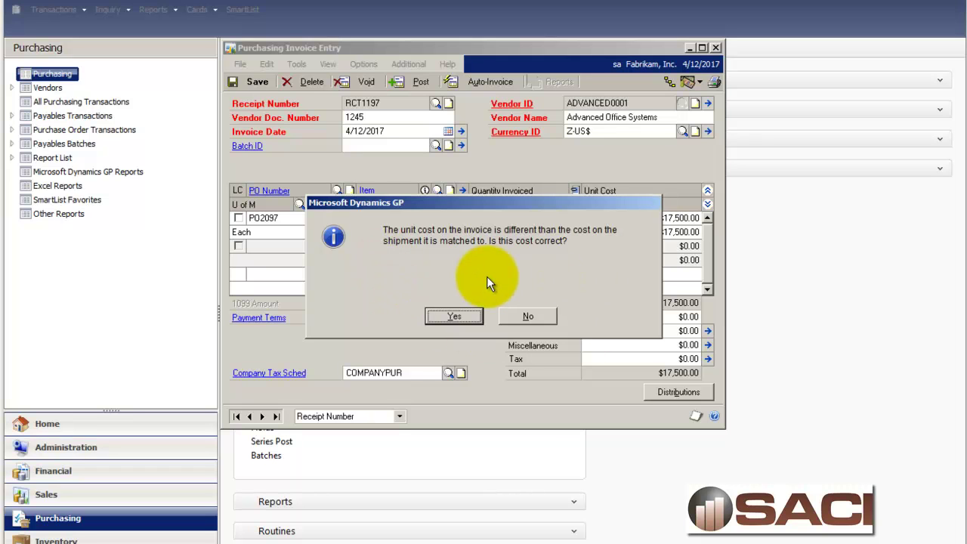
pyautogui.click(457, 317)
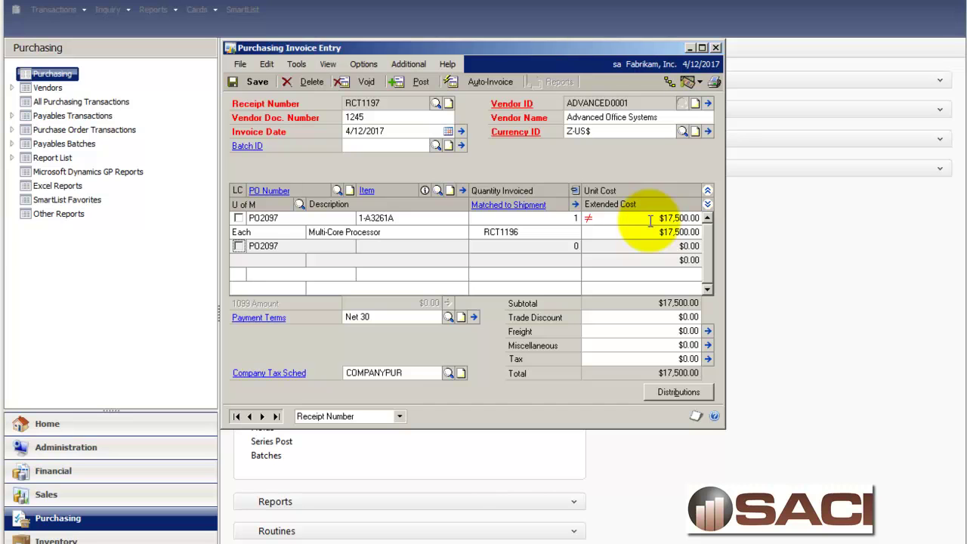
# Step: Review the purchasing invoice's account distributions with the account descriptions expanded
pyautogui.click(694, 393)
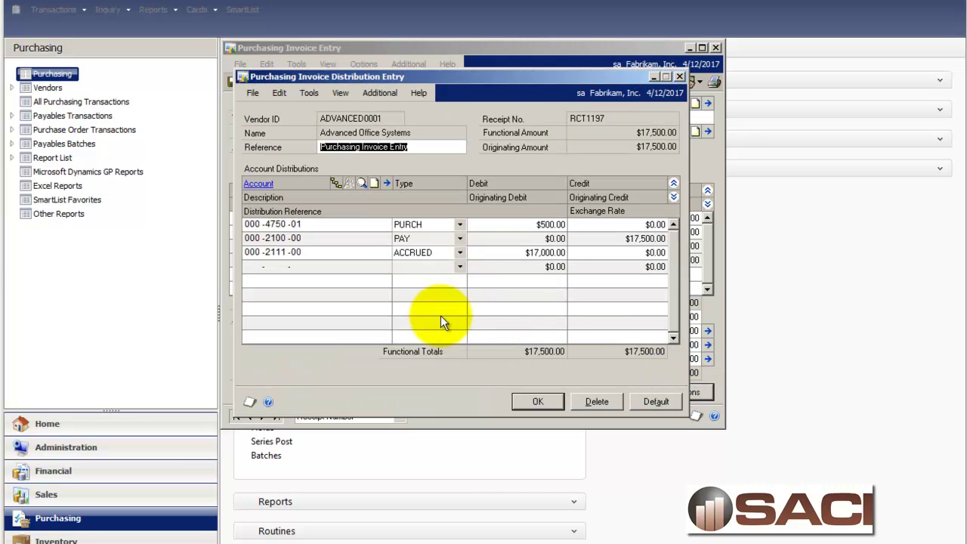
pyautogui.click(672, 196)
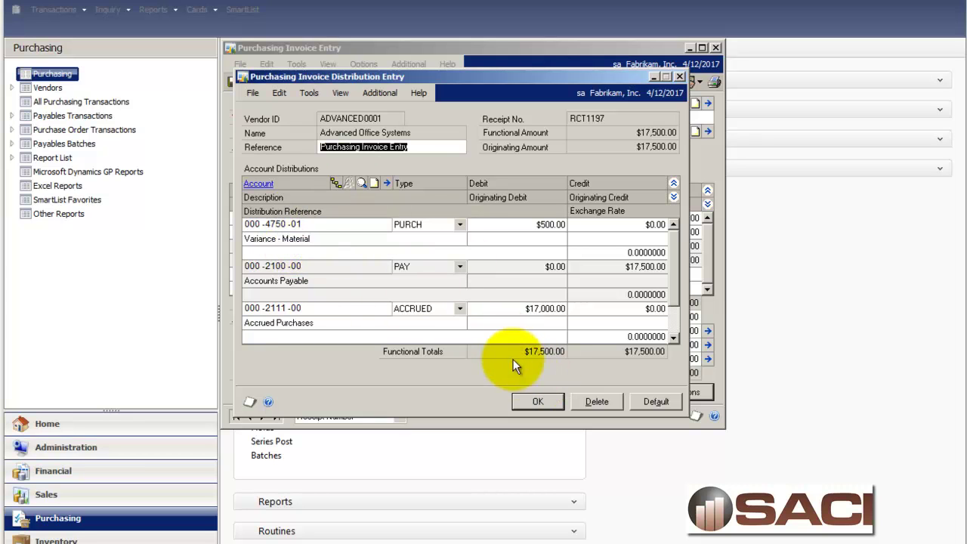
pyautogui.click(540, 401)
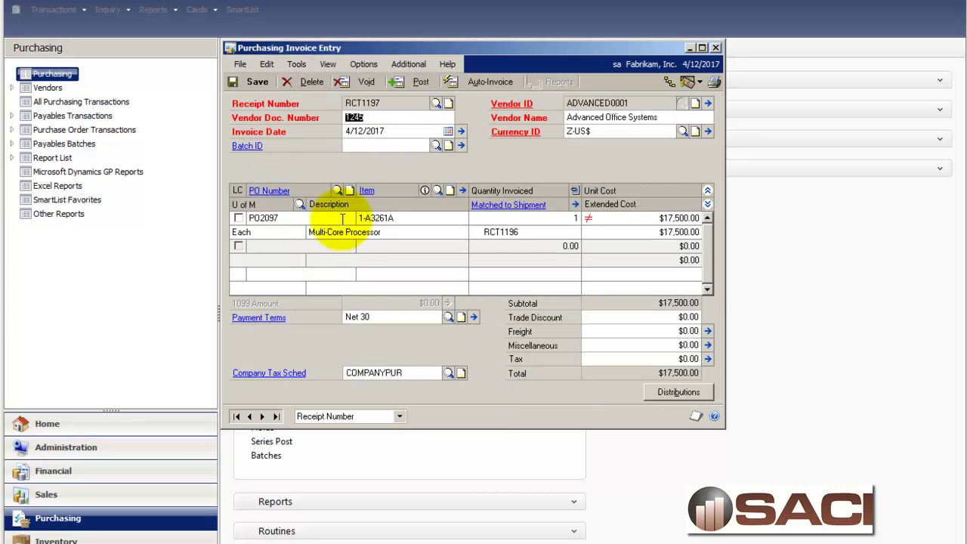
# Step: Post the purchasing invoice and dismiss the posting reports
pyautogui.click(431, 84)
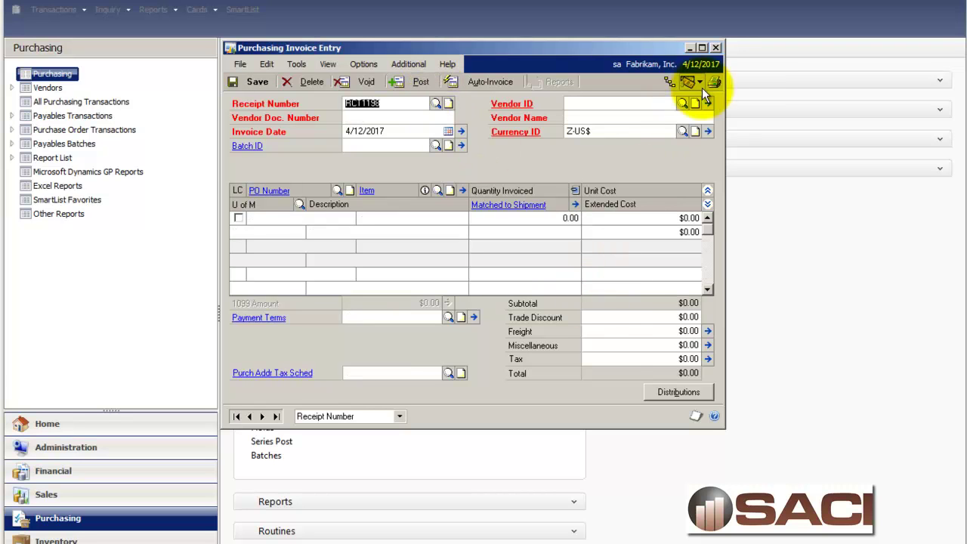
pyautogui.click(611, 386)
pyautogui.click(611, 386)
pyautogui.click(612, 386)
pyautogui.click(611, 385)
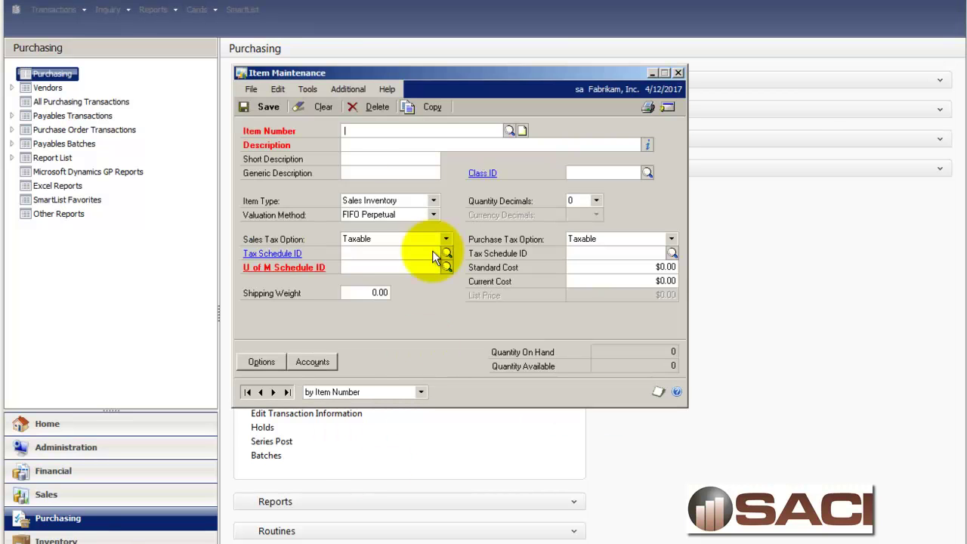
# Step: Bring up item 1-A3261A in Item Maintenance and check its costs and Purchase Price Variance account
pyautogui.click(268, 392)
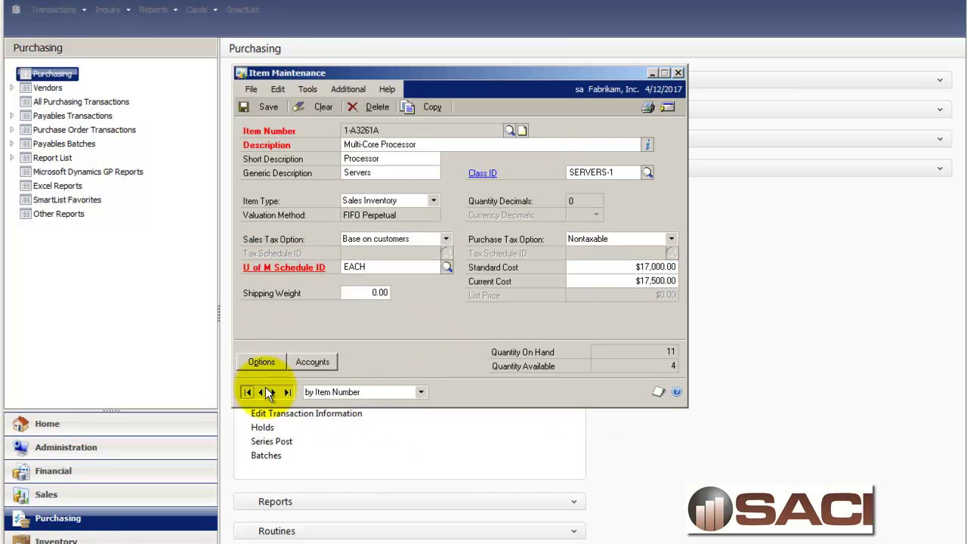
pyautogui.click(306, 364)
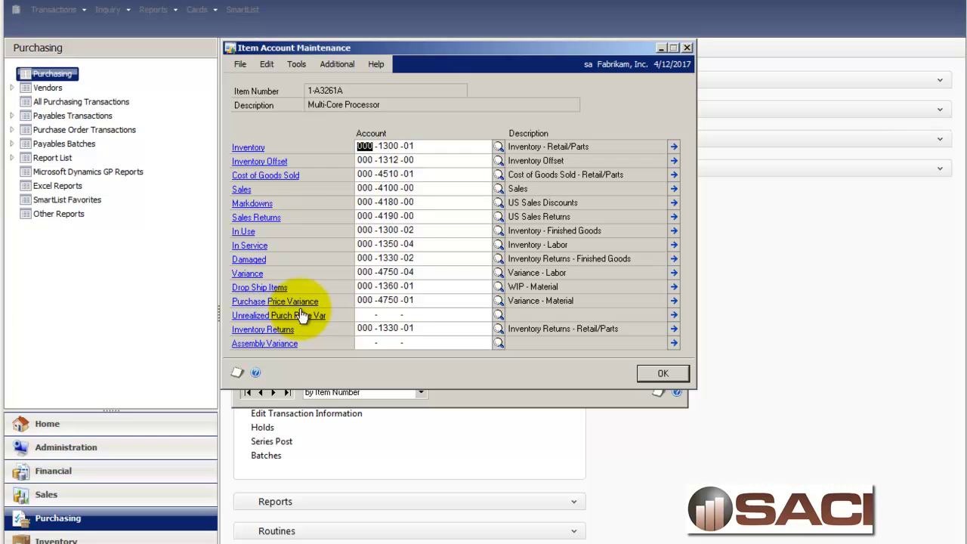
pyautogui.click(367, 302)
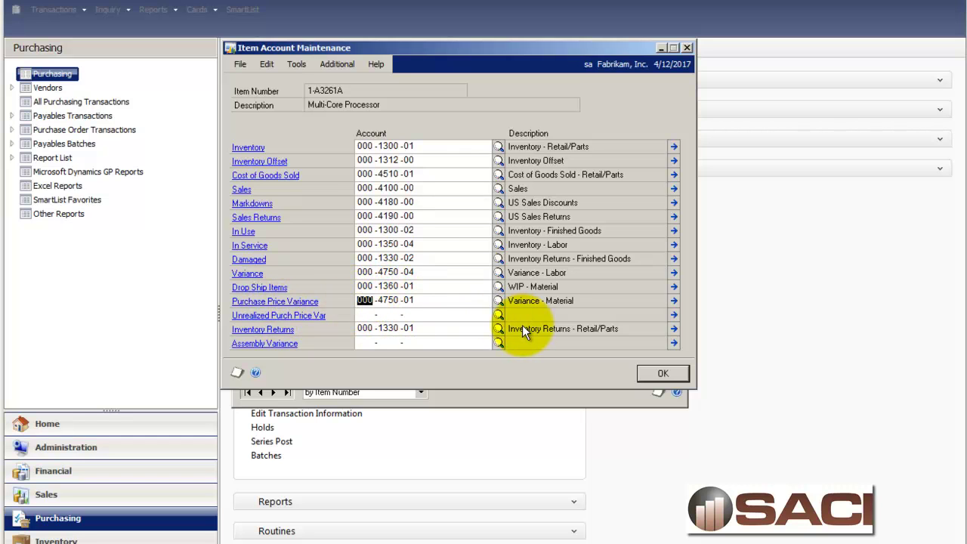
pyautogui.click(663, 372)
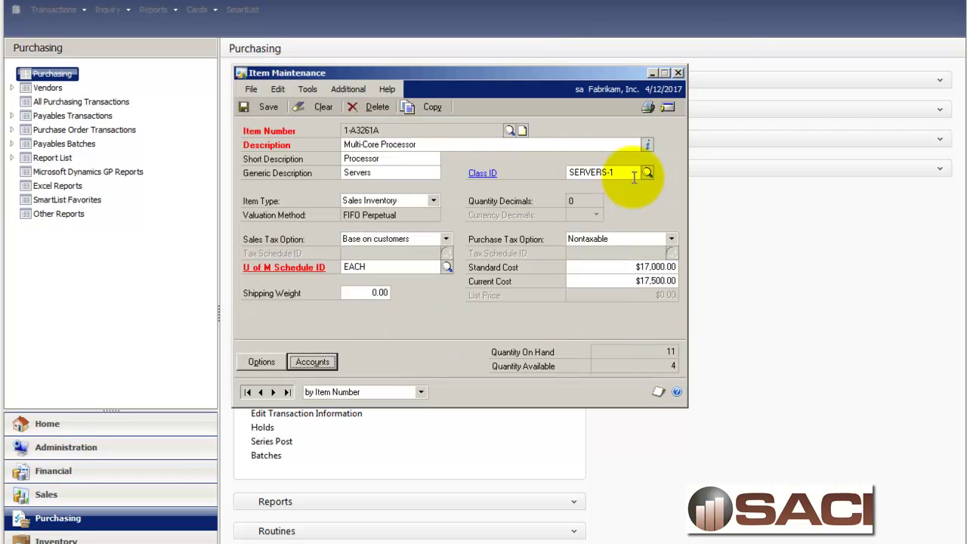
# Step: Enable Revalue Inventory for Cost Variance with a 1.000% tolerance on item class SERVERS-1, then save the class and the item
pyautogui.click(484, 173)
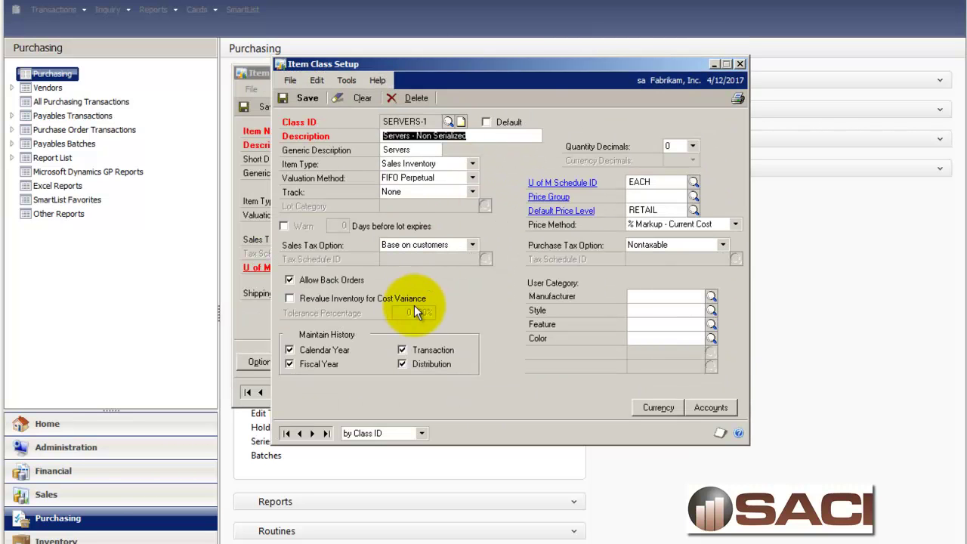
pyautogui.click(290, 301)
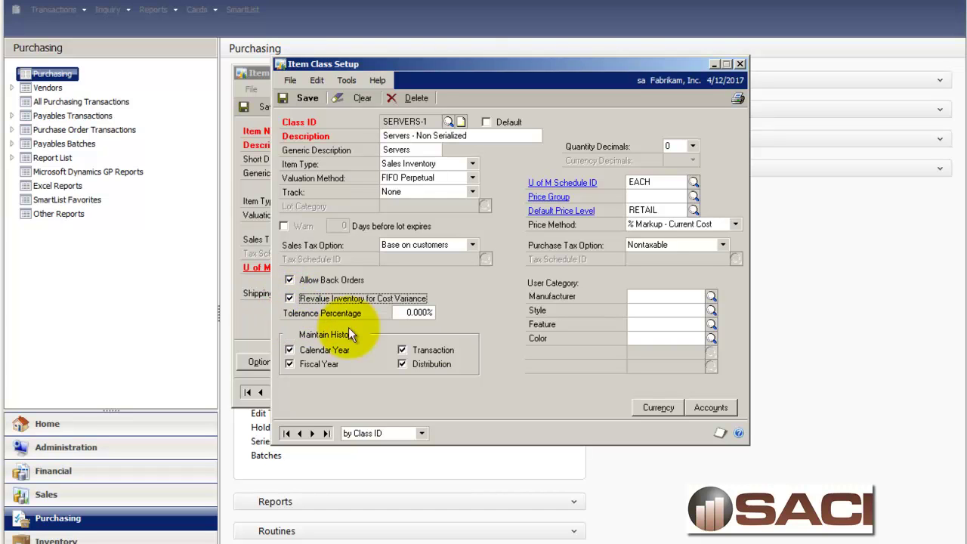
pyautogui.click(414, 312)
pyautogui.write('0.001000')
pyautogui.press('Tab')
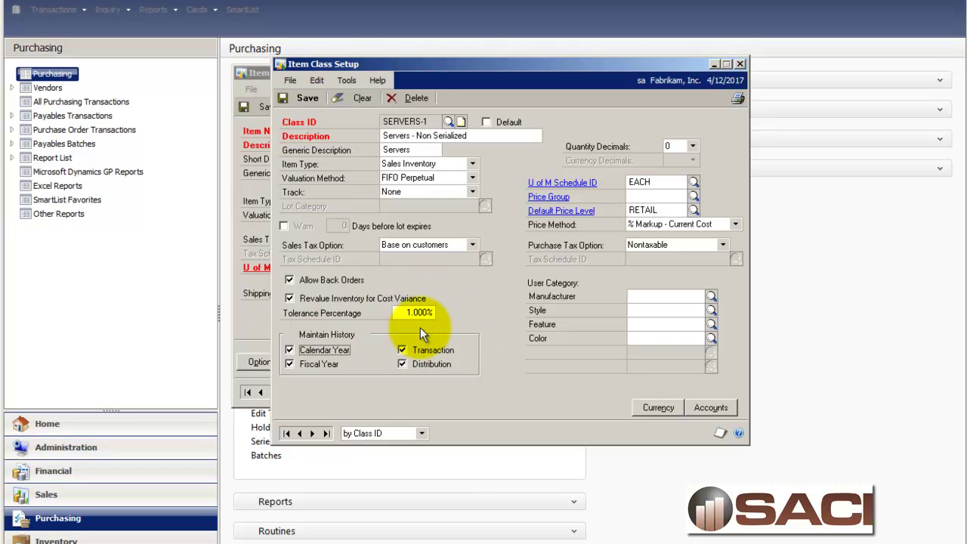
pyautogui.click(308, 98)
pyautogui.click(475, 316)
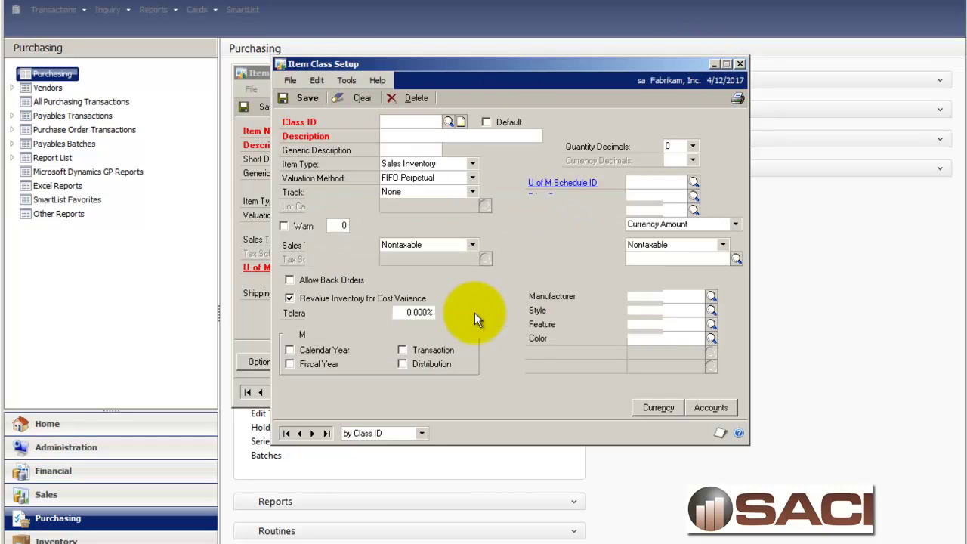
pyautogui.click(740, 64)
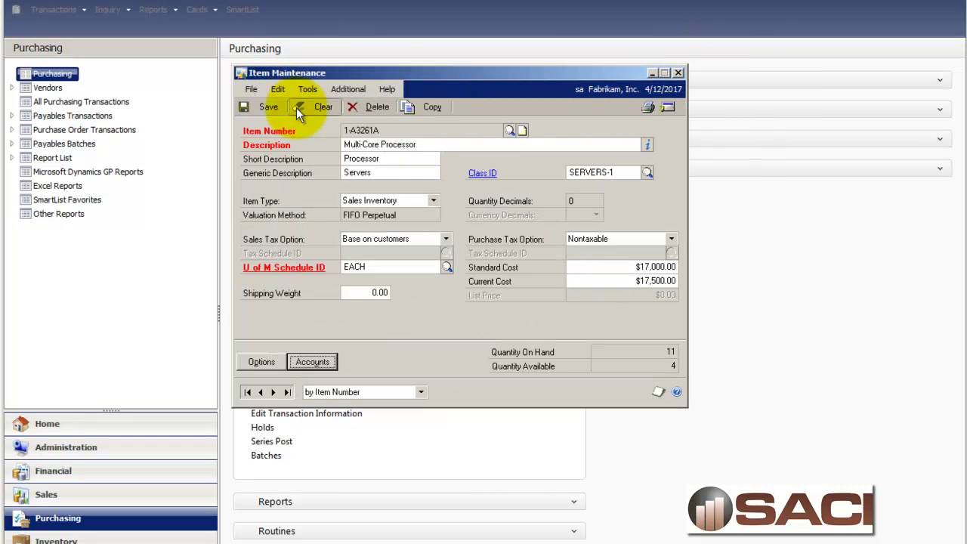
pyautogui.click(267, 108)
pyautogui.click(677, 73)
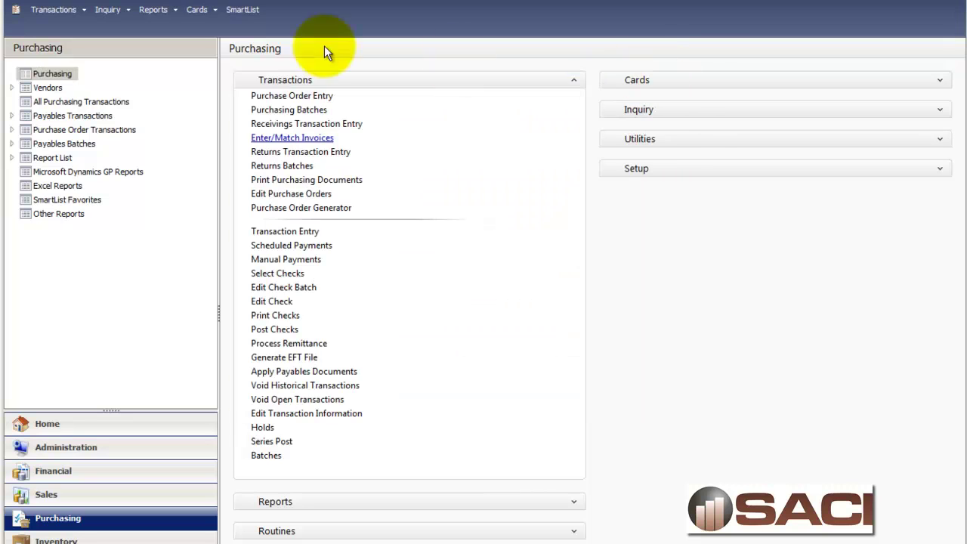
# Step: Start a new standard purchase order for vendor ADVANCED0001
pyautogui.click(272, 96)
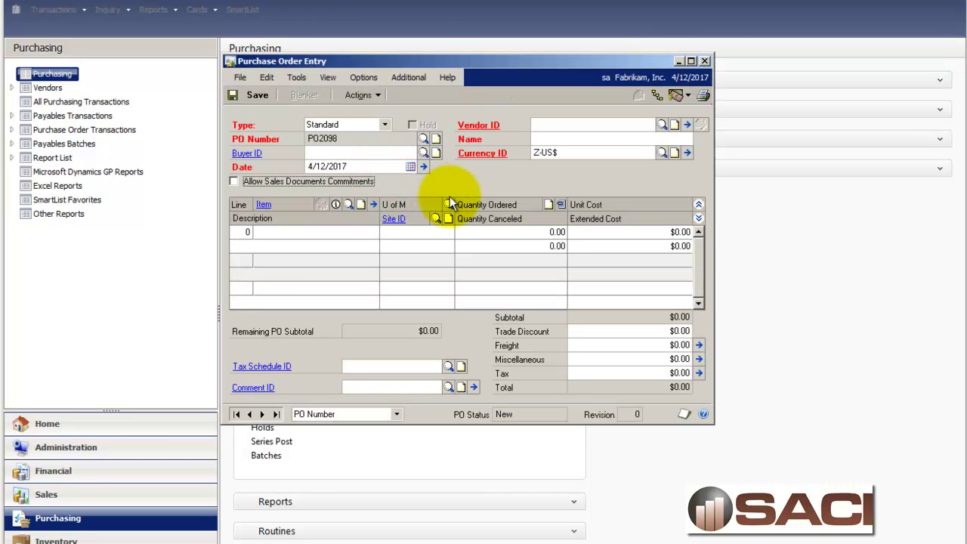
pyautogui.write('D')
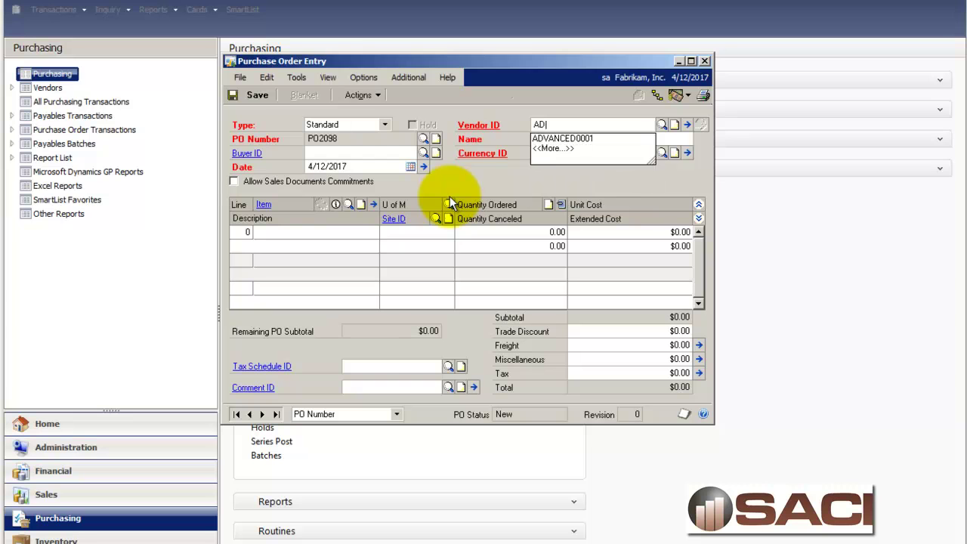
pyautogui.press('Tab')
pyautogui.press('Tab')
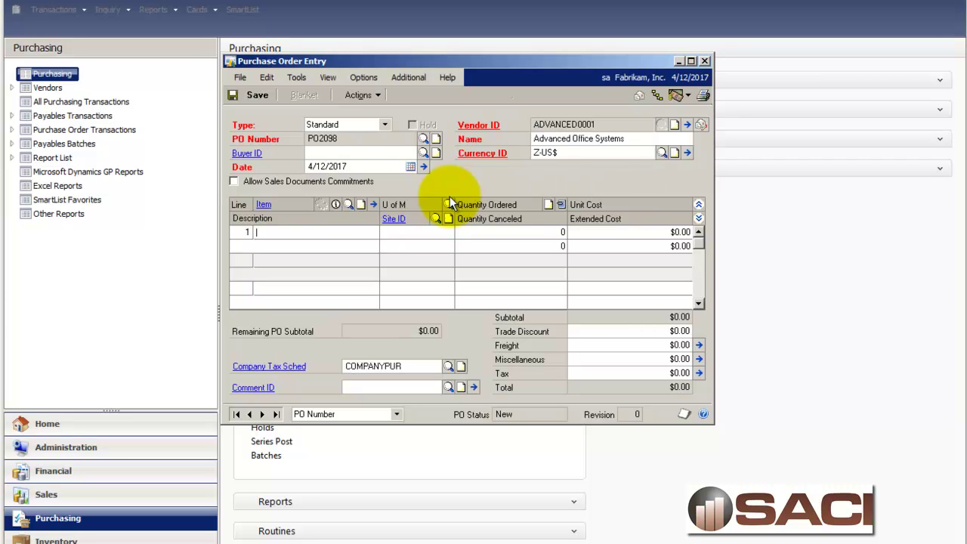
# Step: Add a line for 1 Each of item 1-A3261A at a $17,000.00 unit cost for site WAREHOUSE
pyautogui.hotkey('ctrl', 'l')
pyautogui.press('Return')
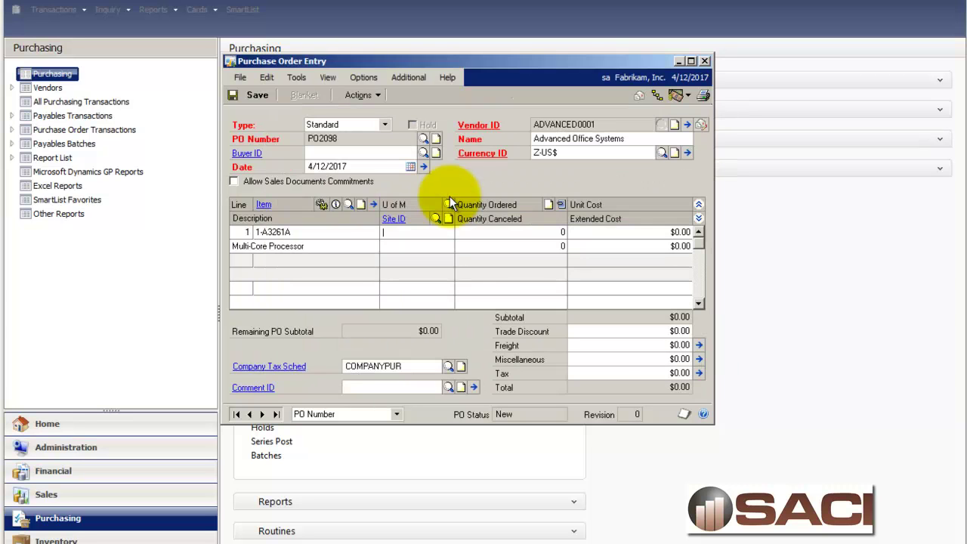
pyautogui.hotkey('ctrl', 'l')
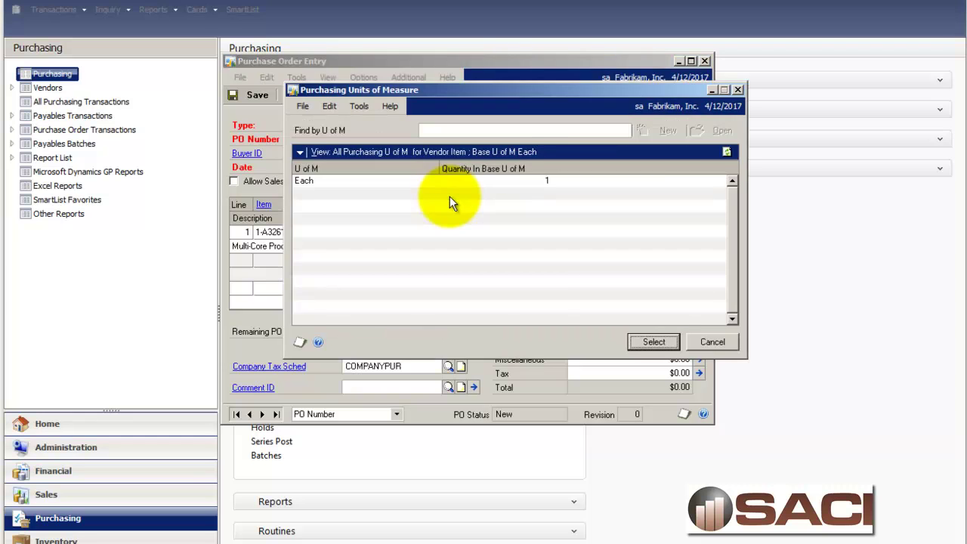
pyautogui.press('Return')
pyautogui.write('1')
pyautogui.press('Tab')
pyautogui.write('17')
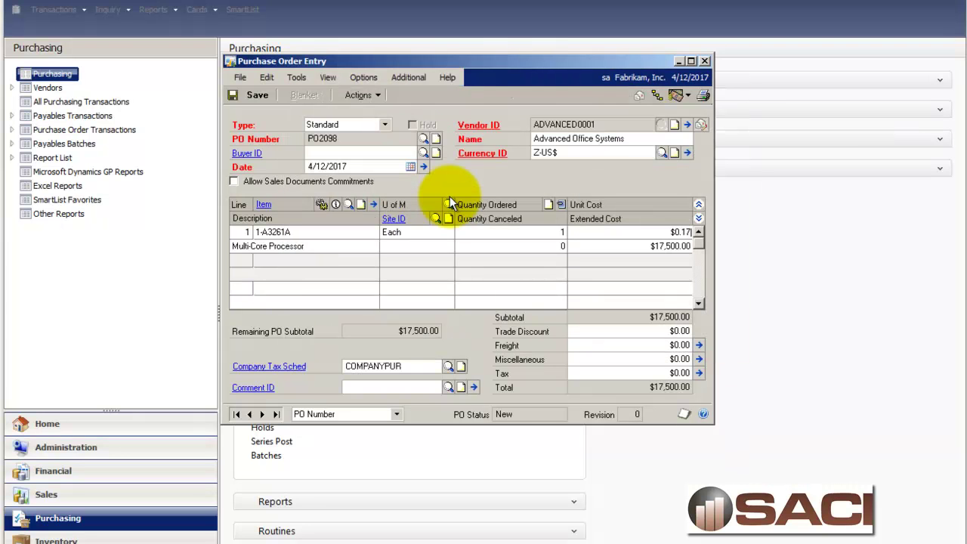
pyautogui.write(',000.00')
pyautogui.press('Tab')
pyautogui.press('Tab')
pyautogui.write('w')
pyautogui.press('Down')
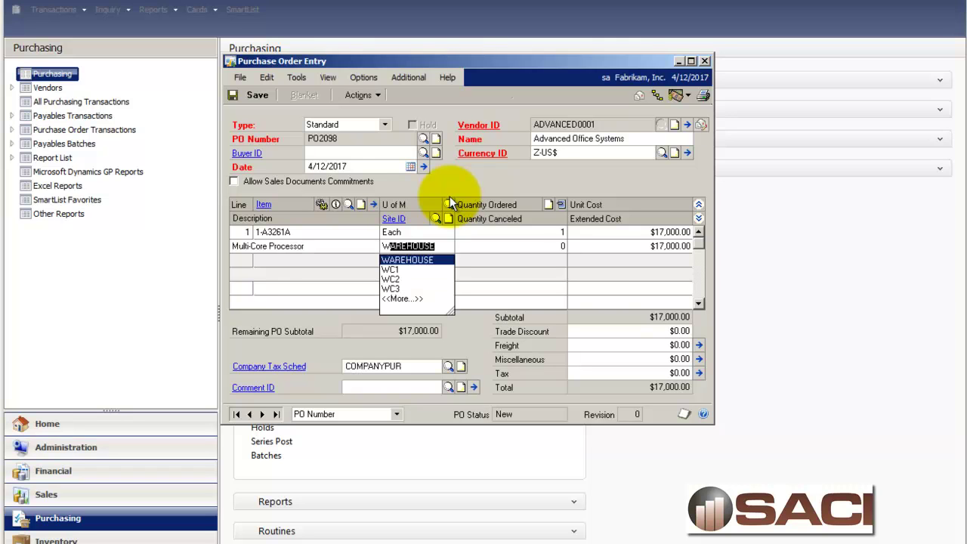
pyautogui.press('Tab')
pyautogui.press('Tab')
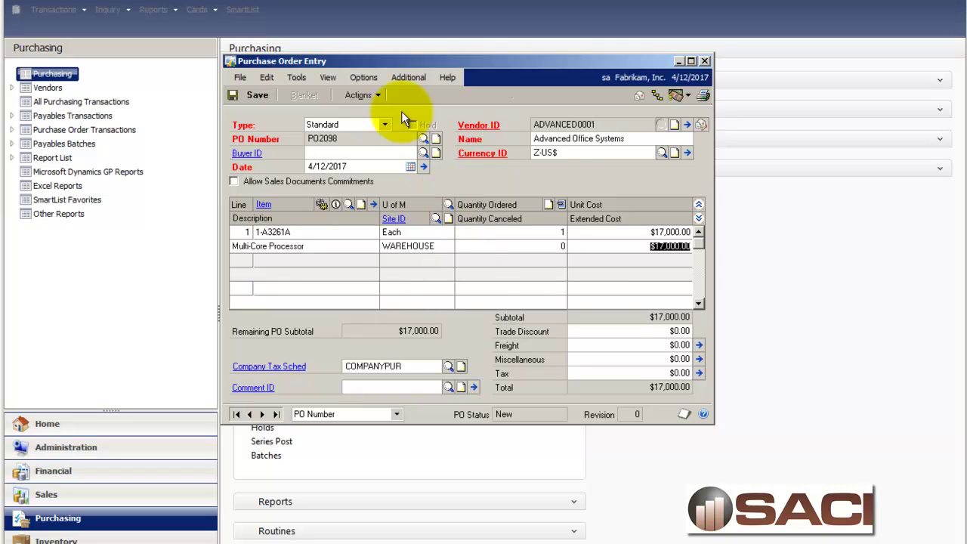
# Step: Receive the purchase order's Multi-Core Processor line into a shipment receipt
pyautogui.click(366, 96)
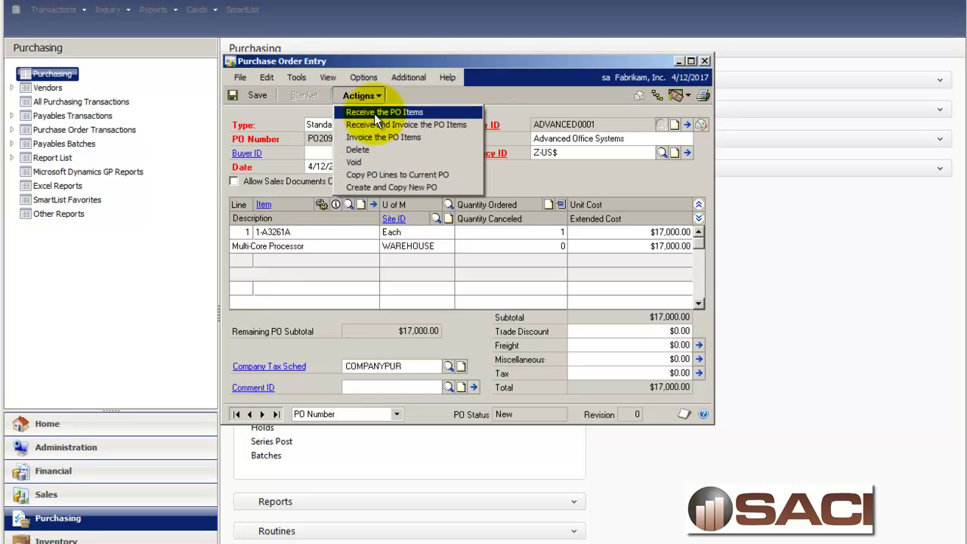
pyautogui.click(374, 113)
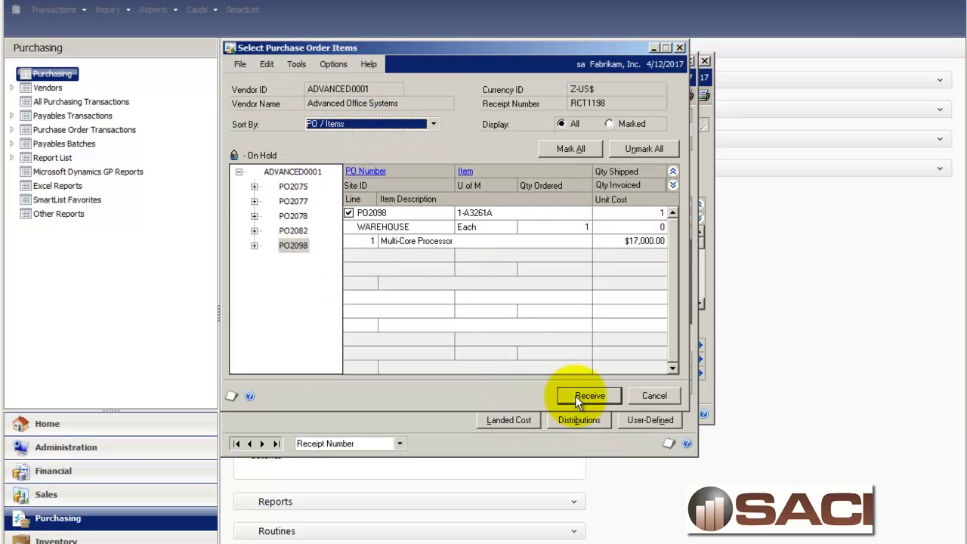
pyautogui.click(584, 397)
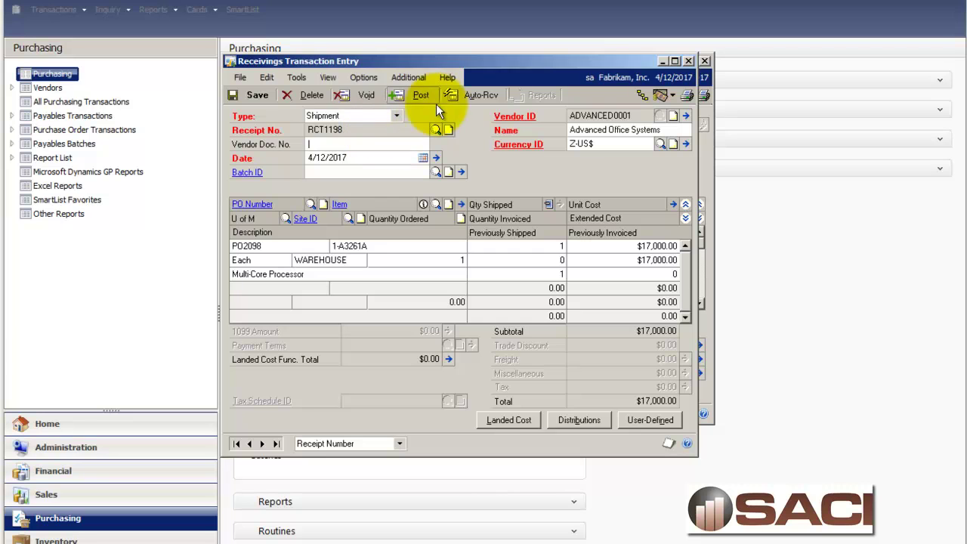
# Step: Review the shipment receipt's account distributions with the account descriptions expanded
pyautogui.click(570, 420)
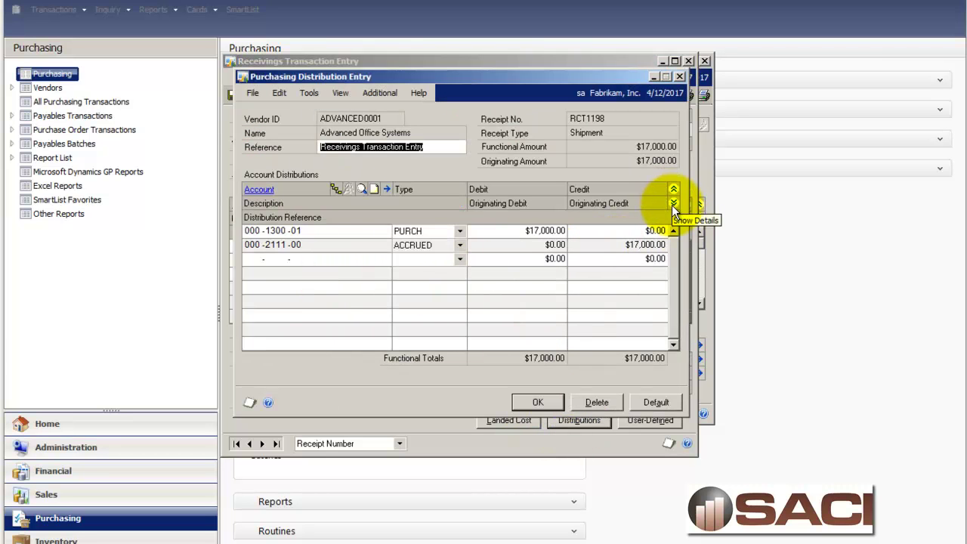
pyautogui.click(671, 205)
pyautogui.click(549, 401)
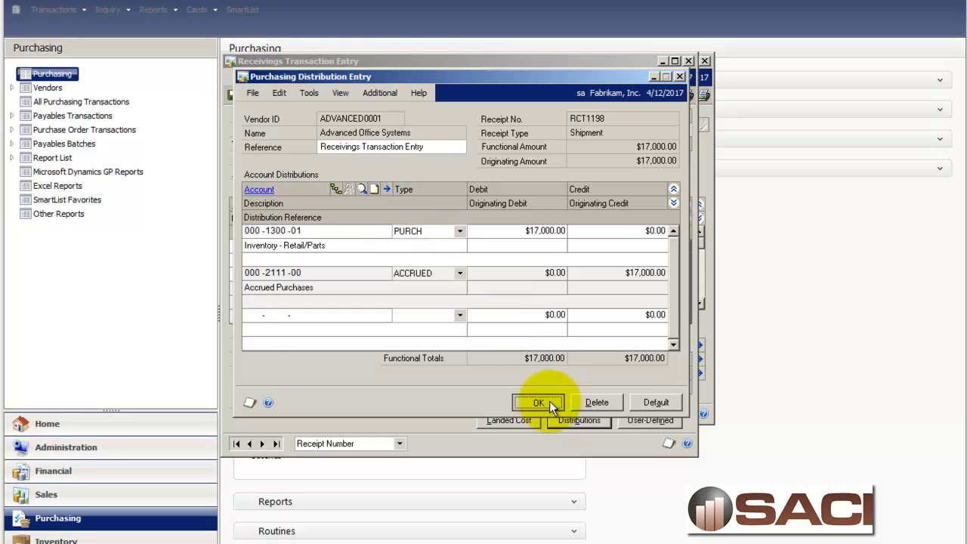
# Step: Post the shipment receipt without printing the posting reports and close the receiving and purchase order entry windows
pyautogui.click(417, 95)
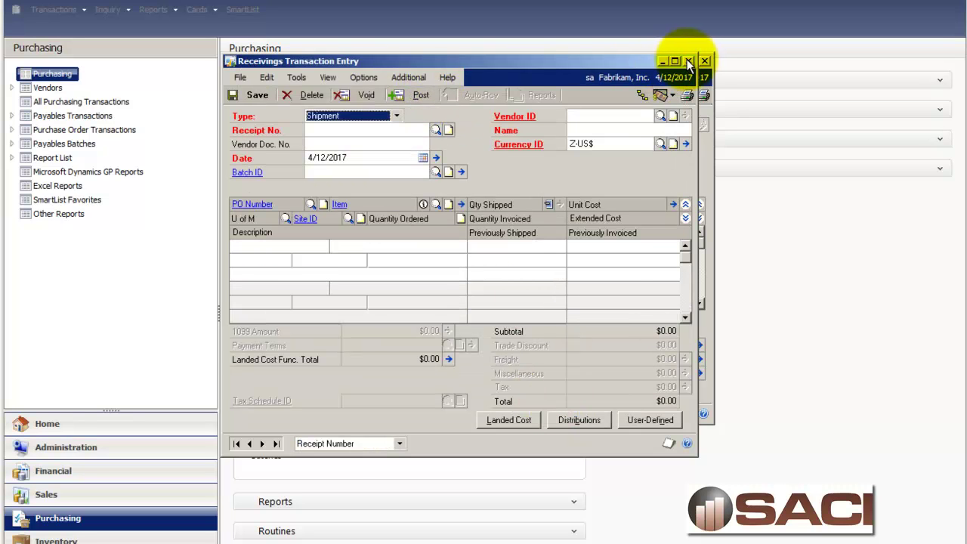
pyautogui.click(614, 388)
pyautogui.click(615, 388)
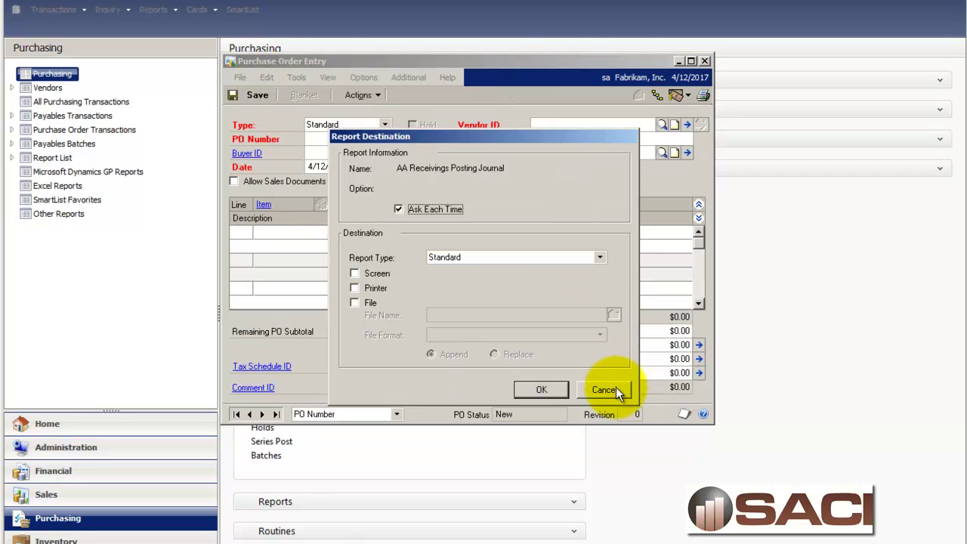
pyautogui.click(615, 388)
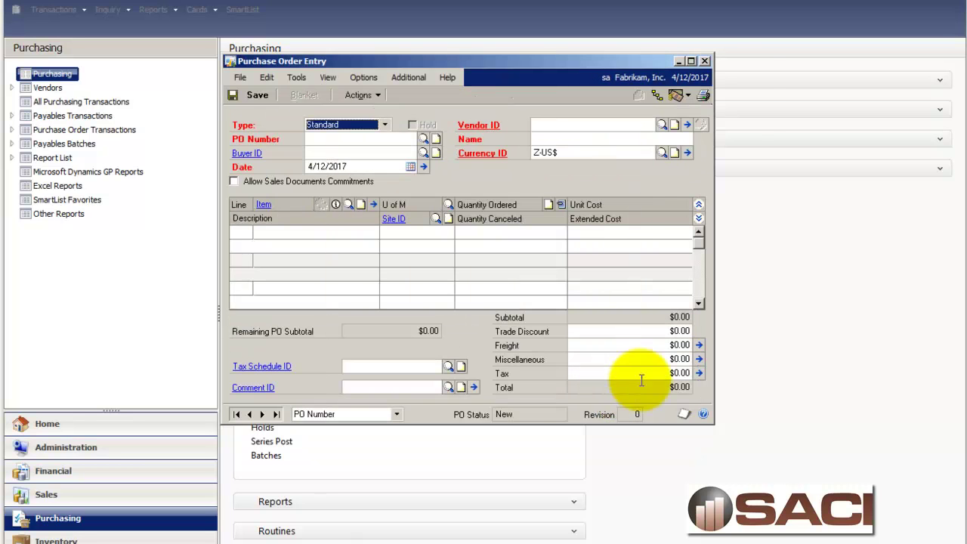
pyautogui.click(703, 61)
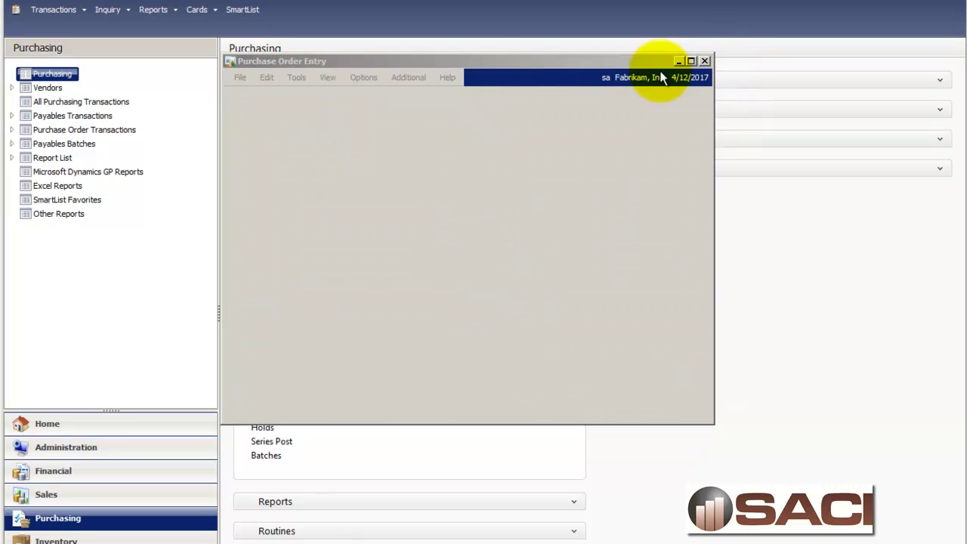
# Step: Start a purchasing invoice with vendor document number 4512 for vendor ADVANCED0001
pyautogui.click(311, 140)
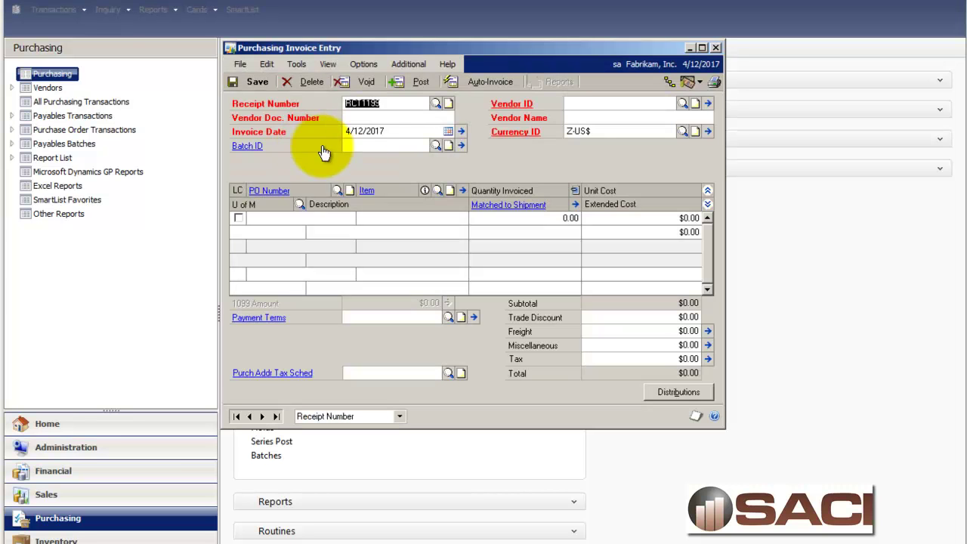
pyautogui.press('Tab')
pyautogui.write('4512')
pyautogui.press('Tab')
pyautogui.press('Tab')
pyautogui.press('Tab')
pyautogui.write('ADVANCED0001')
pyautogui.press('Down')
pyautogui.press('Return')
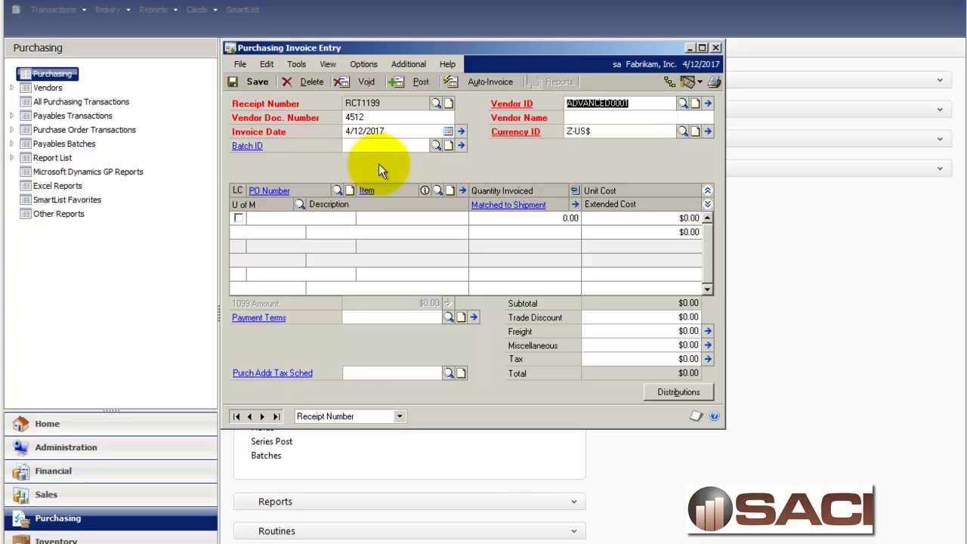
pyautogui.press('Tab')
pyautogui.press('Tab')
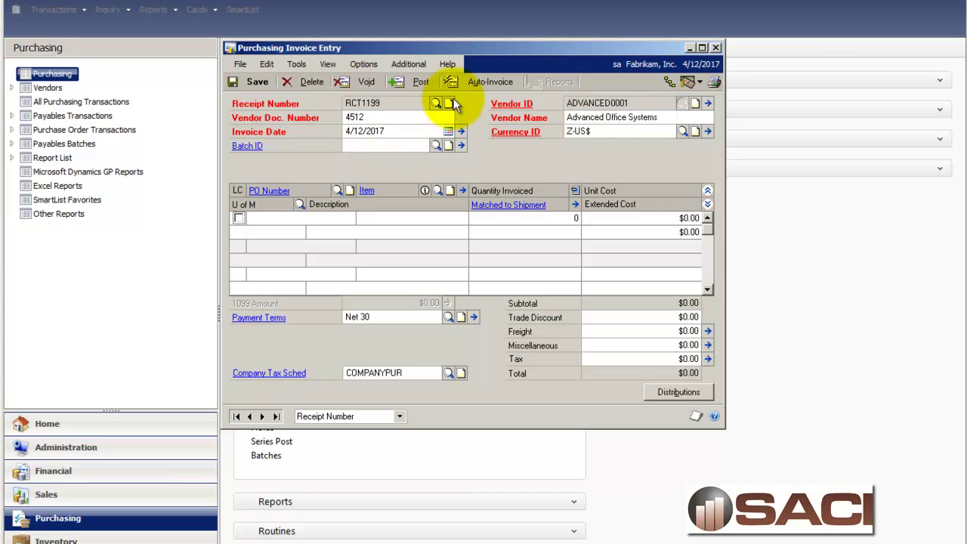
# Step: Auto-invoice the newly received purchase order line for item 1-A3261A
pyautogui.click(475, 81)
pyautogui.click(293, 231)
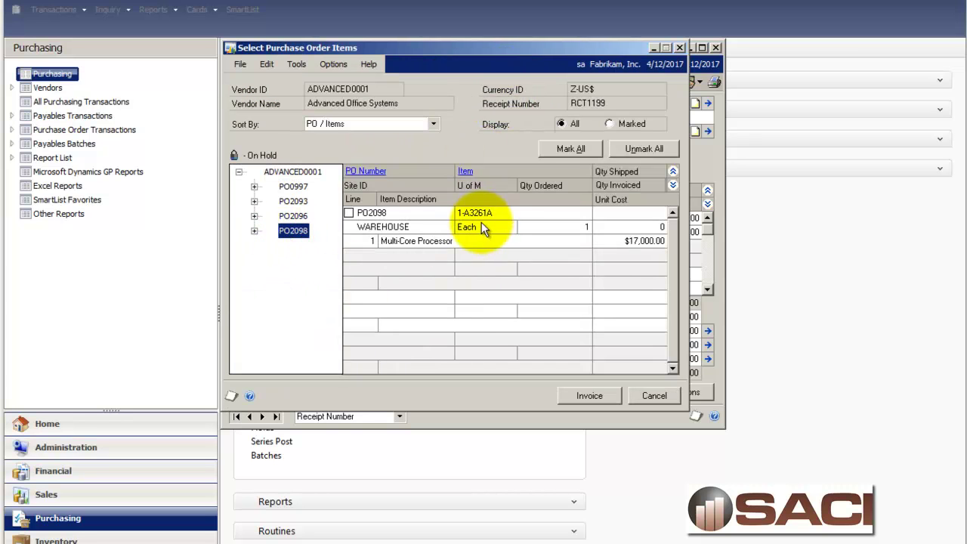
pyautogui.click(348, 212)
pyautogui.click(607, 398)
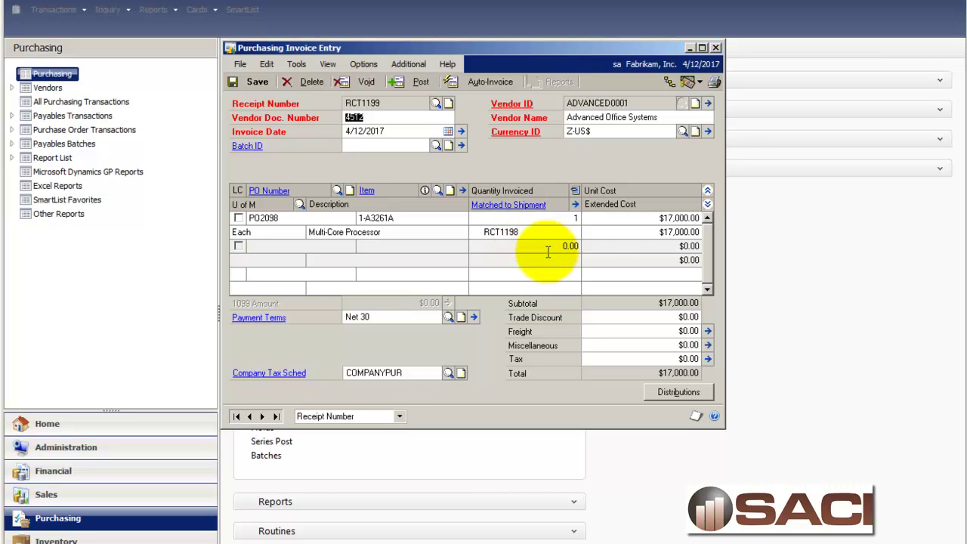
# Step: Set the invoice line's unit cost to $17,500.00 and accept the difference from the matched shipment's cost
pyautogui.click(607, 218)
pyautogui.write('17500')
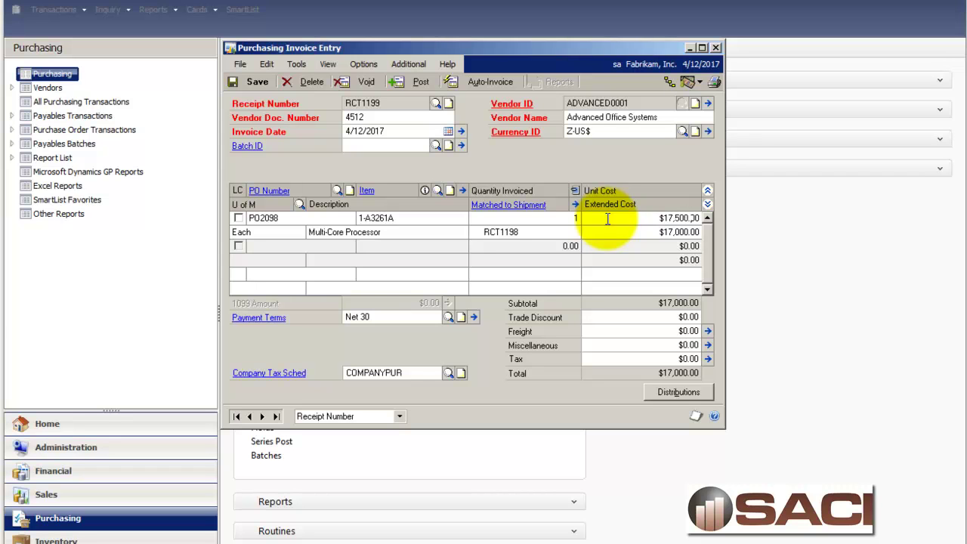
pyautogui.press('Tab')
pyautogui.press('Tab')
pyautogui.press('Tab')
pyautogui.press('Tab')
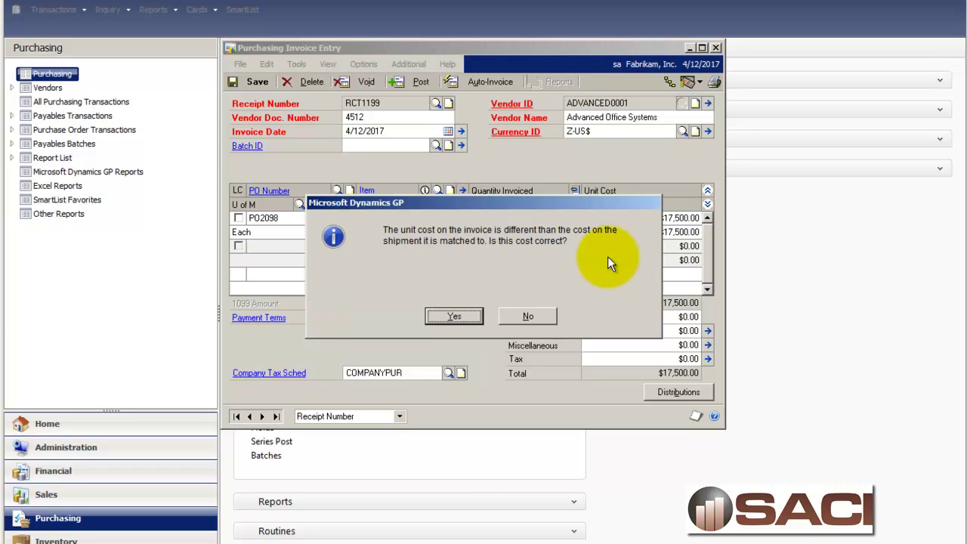
pyautogui.click(455, 317)
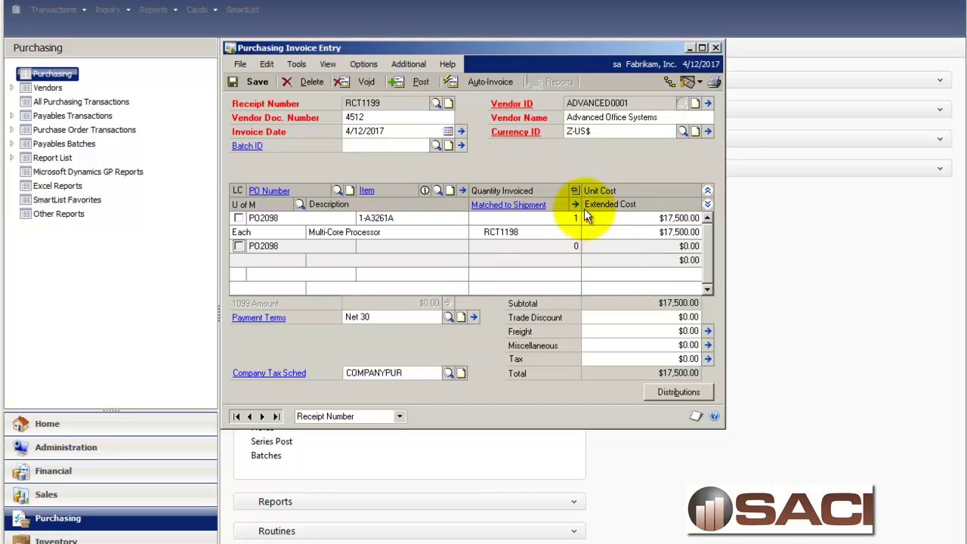
# Step: Examine which account the cost variance posts to in the invoice distributions, with account descriptions expanded
pyautogui.click(656, 389)
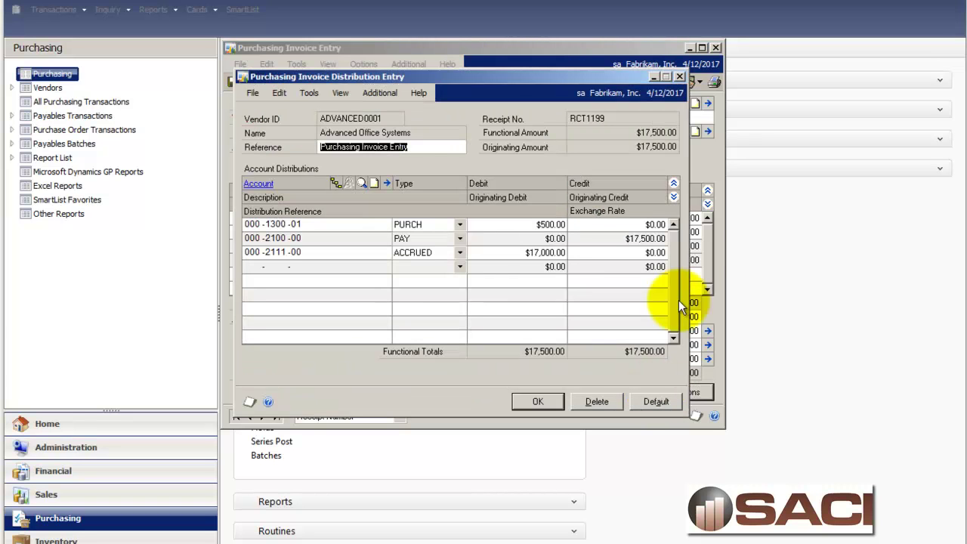
pyautogui.click(673, 197)
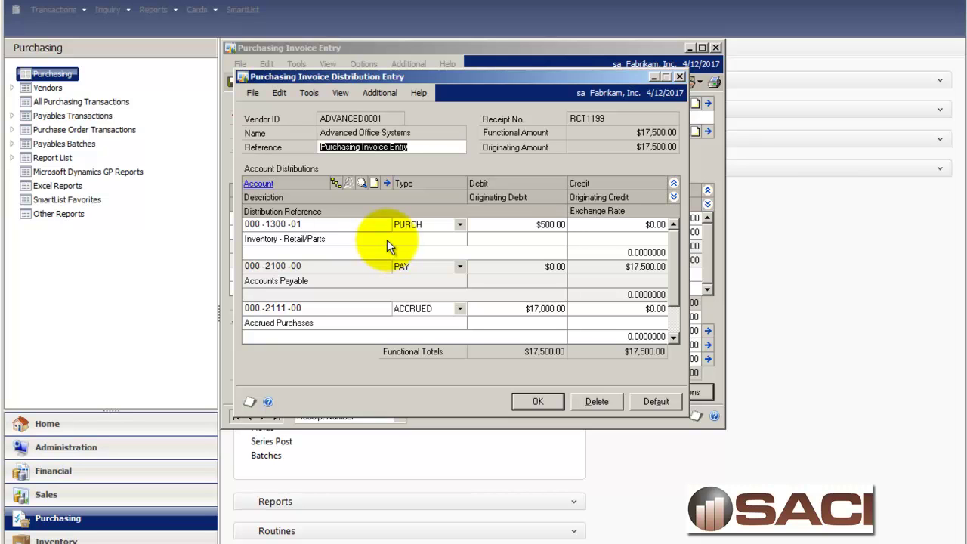
pyautogui.click(535, 402)
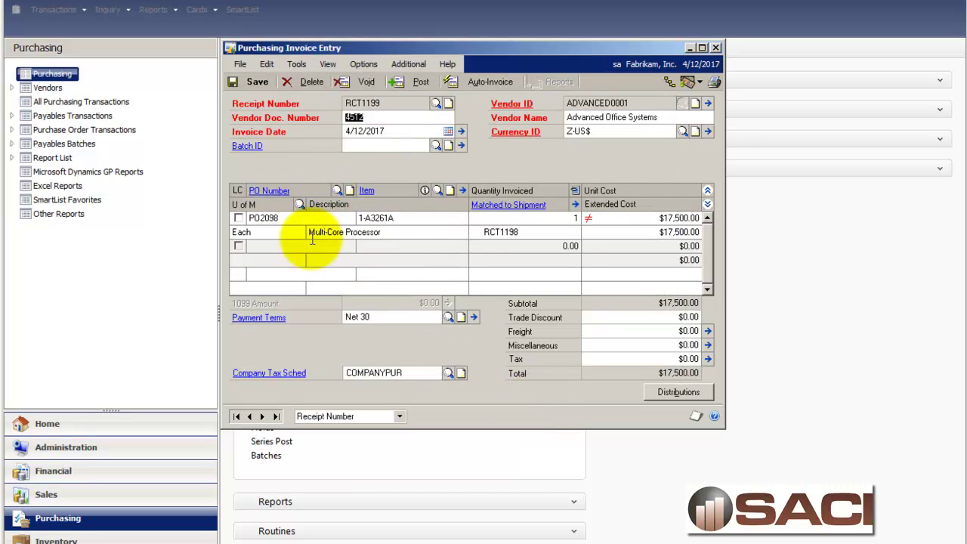
# Step: Set the invoice line's unit cost to $17,050.00 and accept the difference from the matched shipment's cost
pyautogui.click(657, 218)
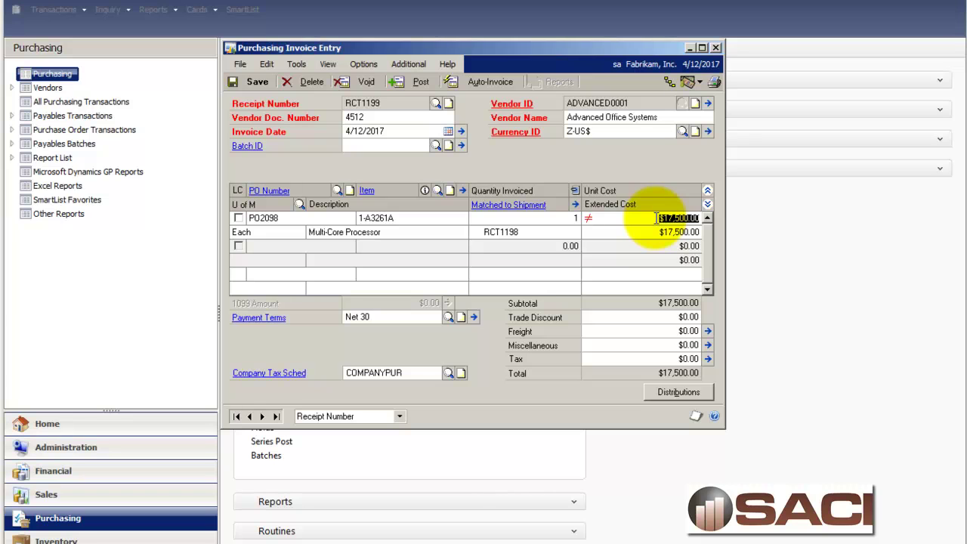
pyautogui.write('170.5000')
pyautogui.press('Tab')
pyautogui.press('Tab')
pyautogui.press('Tab')
pyautogui.press('Tab')
pyautogui.click(452, 316)
# Step: Review the invoice's account distributions for the below-tolerance cost variance, with account descriptions expanded
pyautogui.click(662, 394)
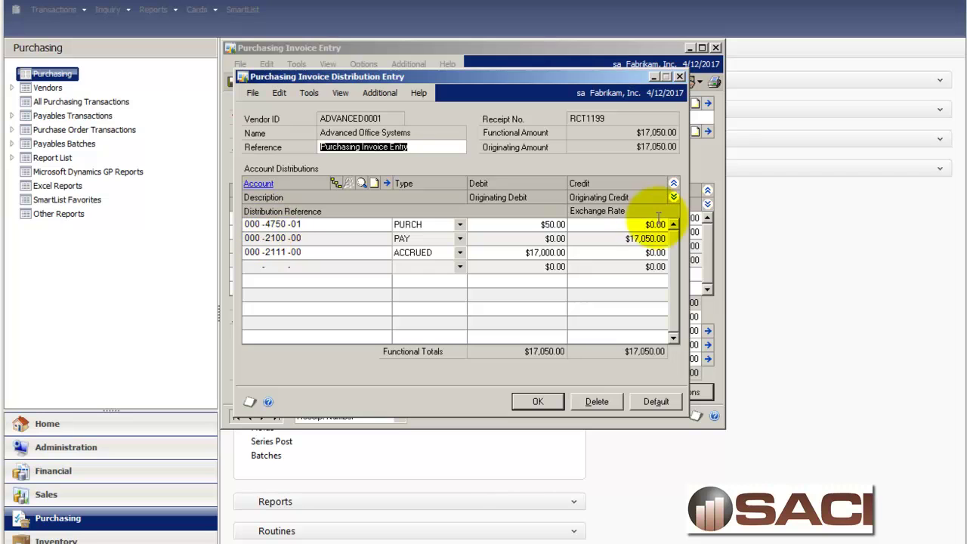
pyautogui.click(672, 197)
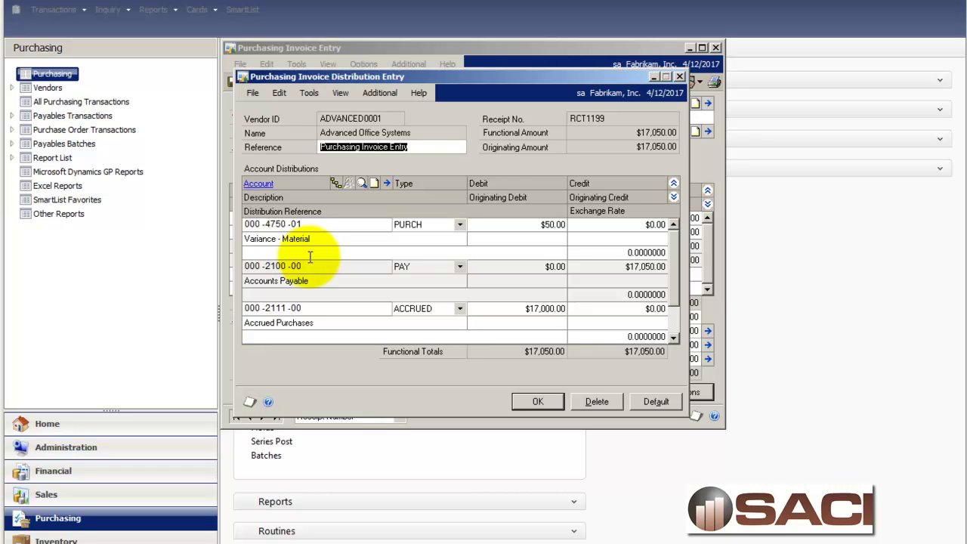
pyautogui.click(537, 401)
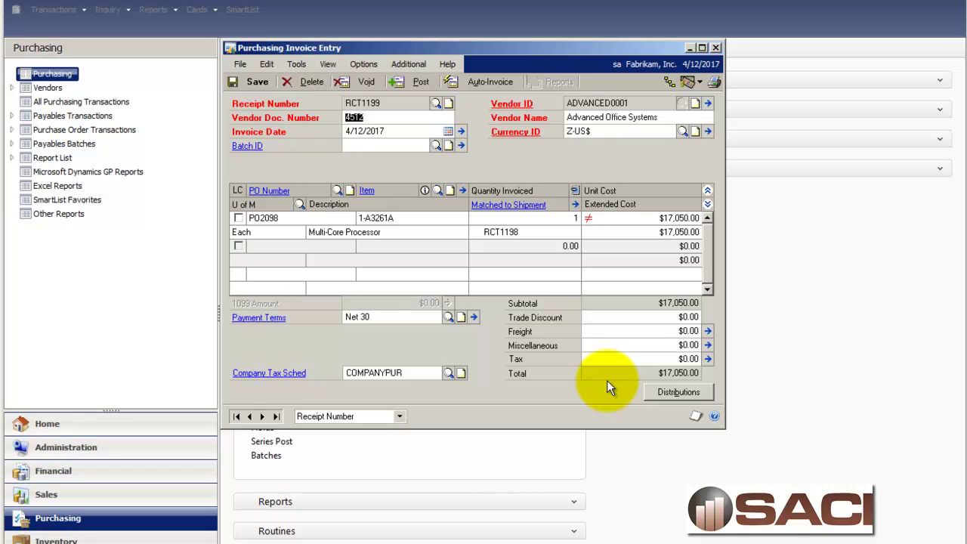